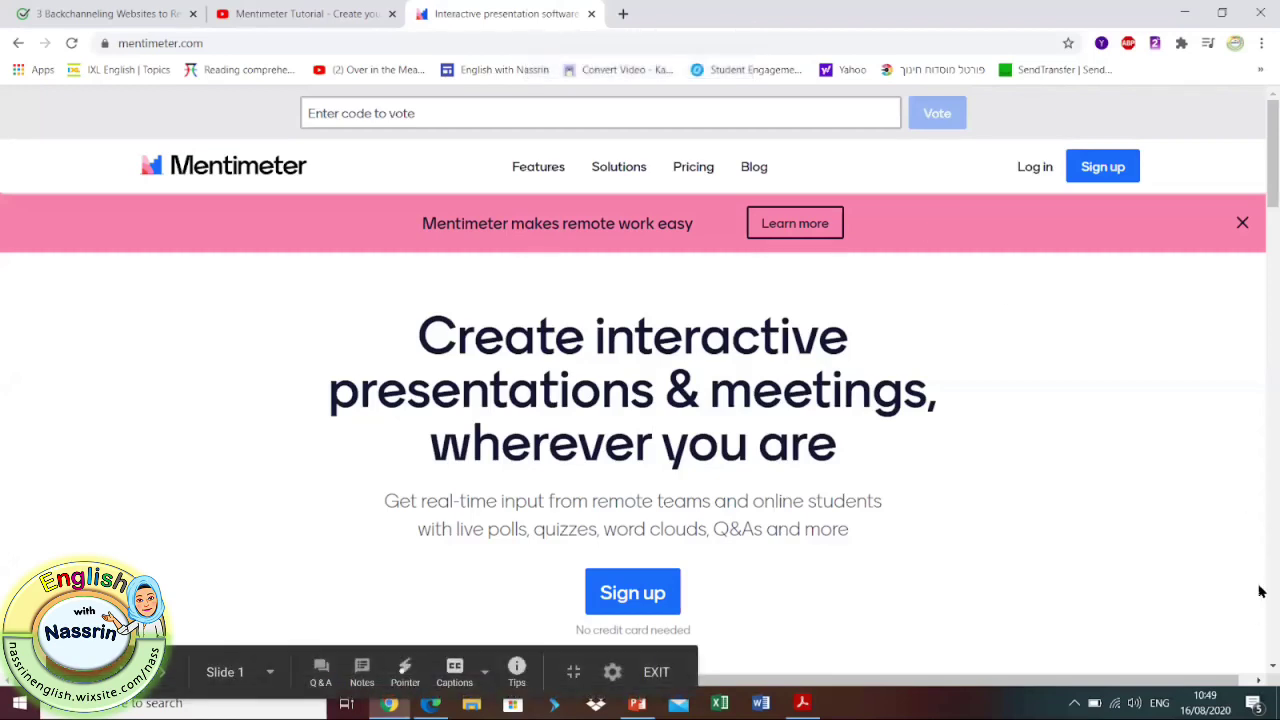
# - Create a new presentation and choose Image Choice as the question type for its first slide
pyautogui.press('Right')
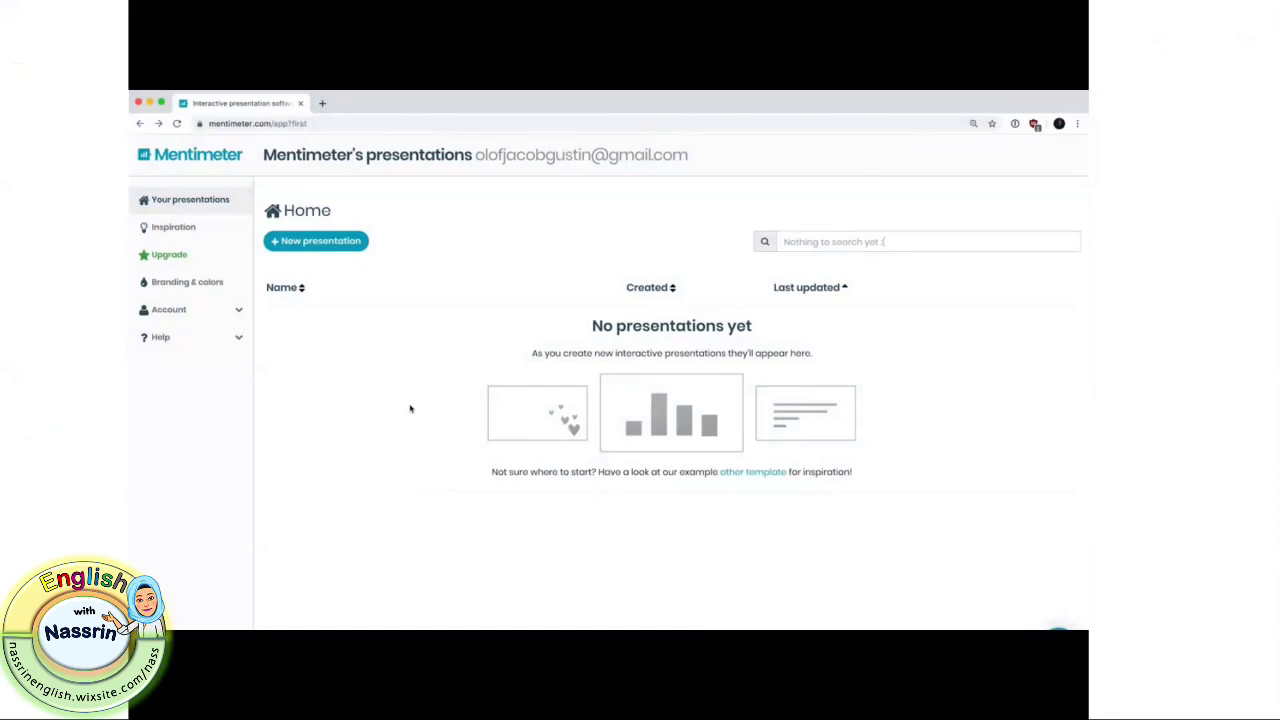
pyautogui.click(302, 242)
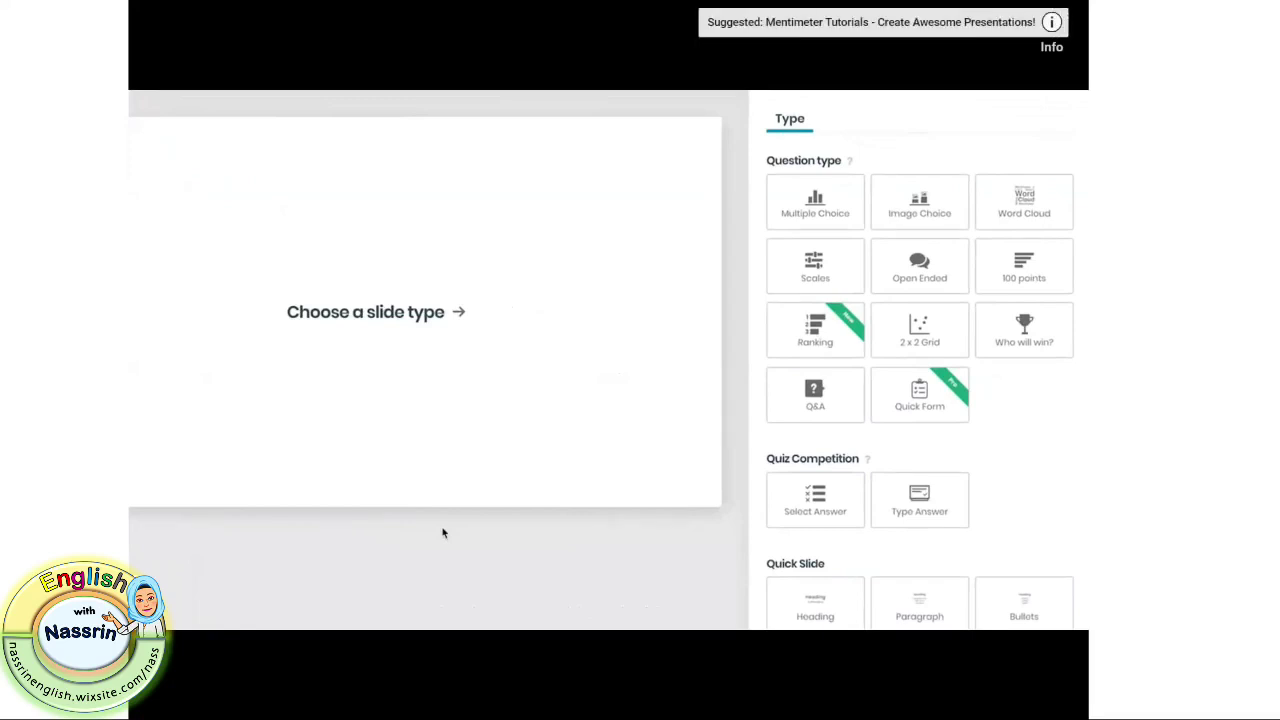
pyautogui.click(920, 203)
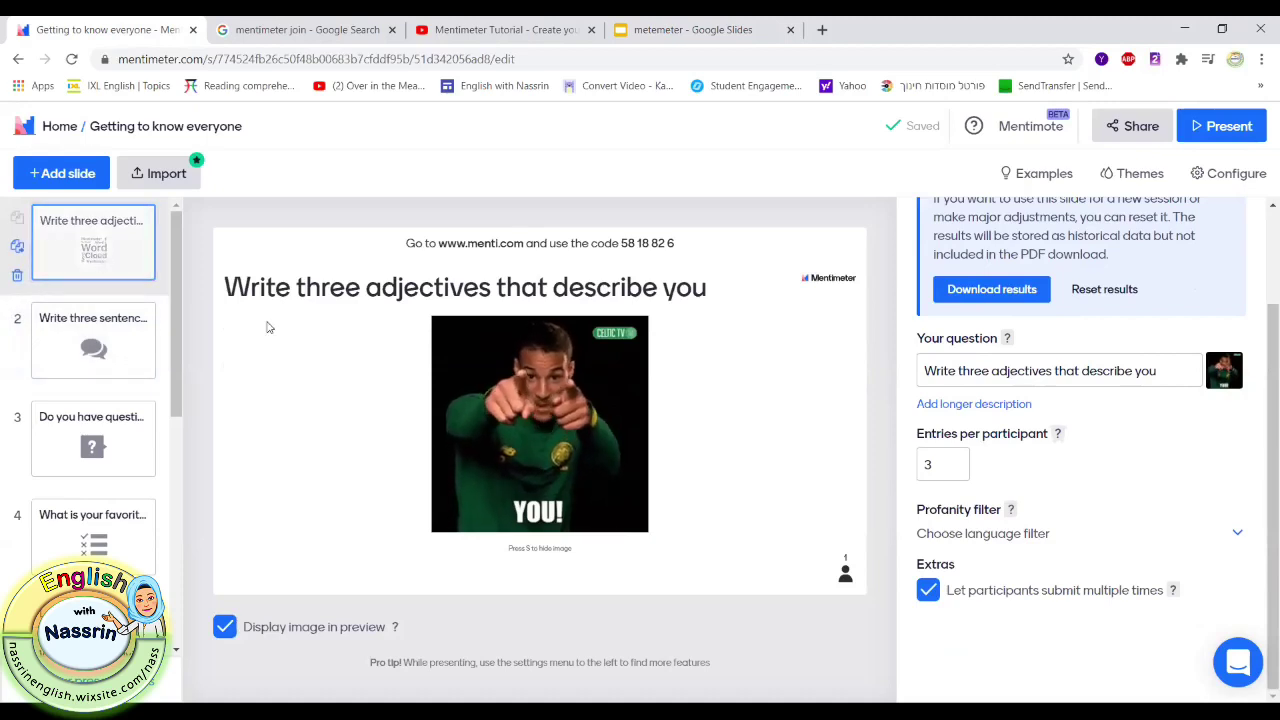
# - Review slides 2 to 4: the open-ended question, the Q&A question and the favorite subject quiz options
pyautogui.click(118, 346)
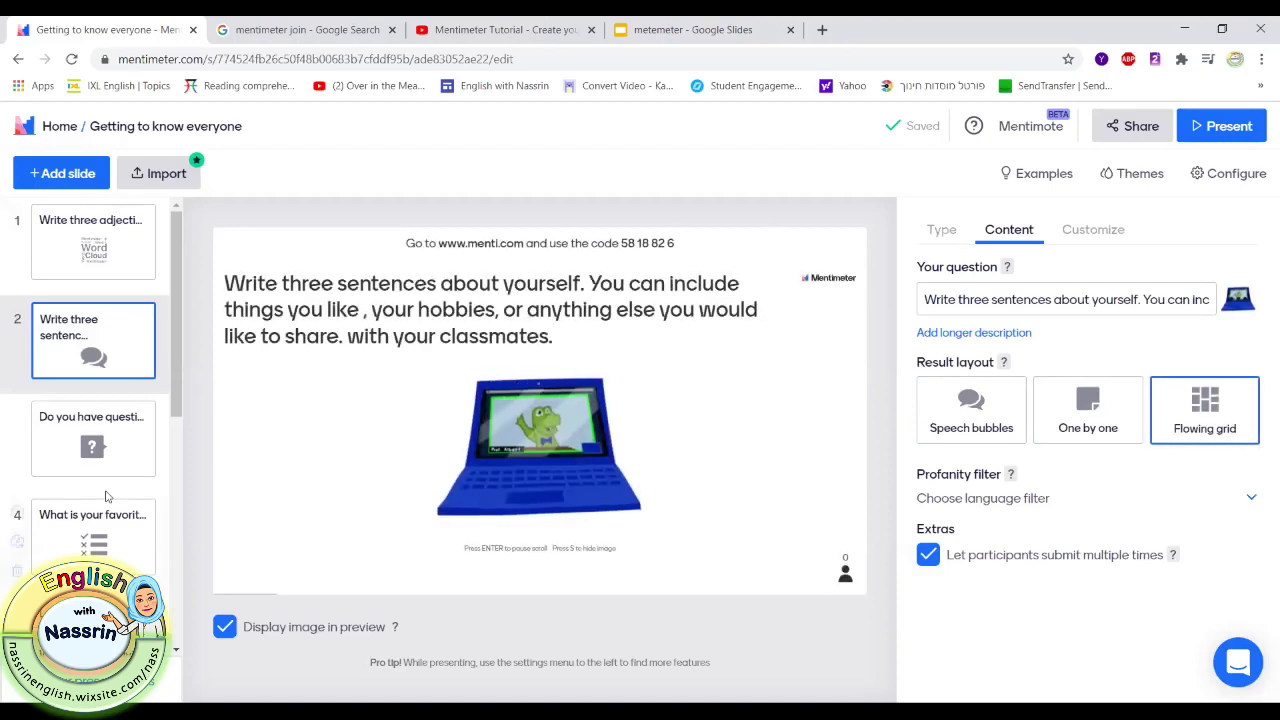
pyautogui.click(100, 445)
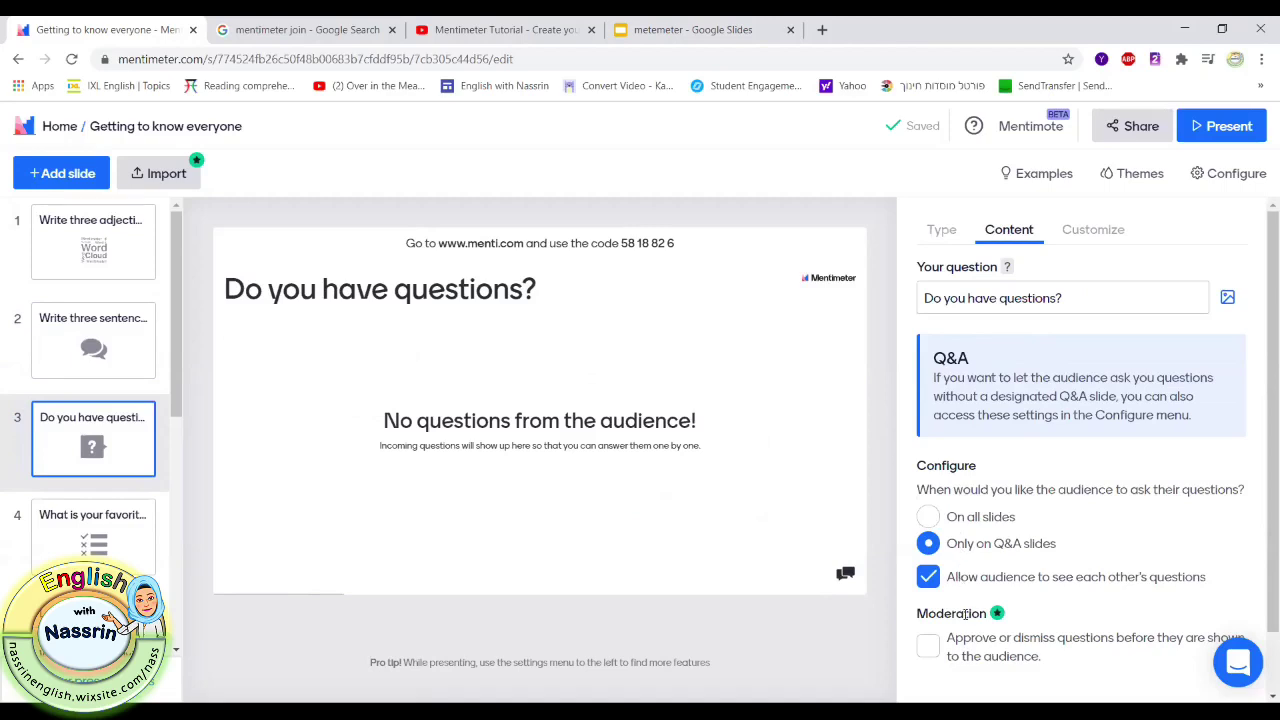
pyautogui.click(113, 541)
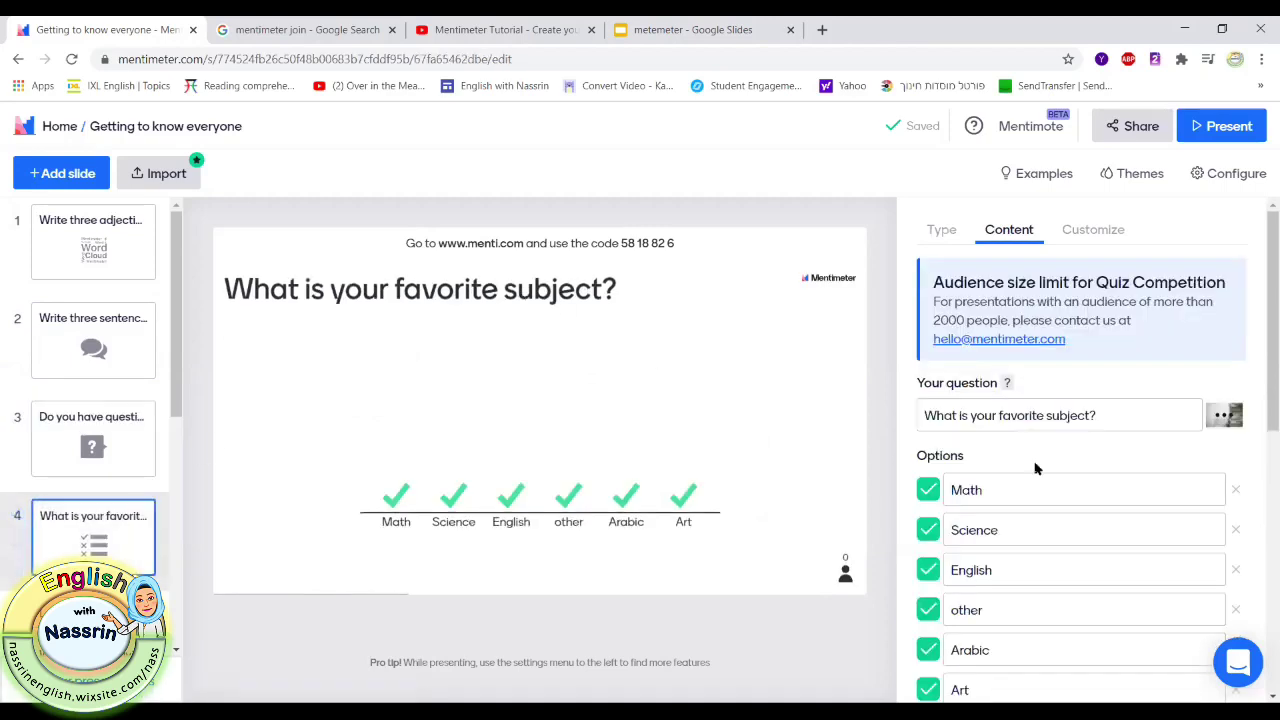
pyautogui.moveTo(1262, 349); pyautogui.dragTo(1261, 412)
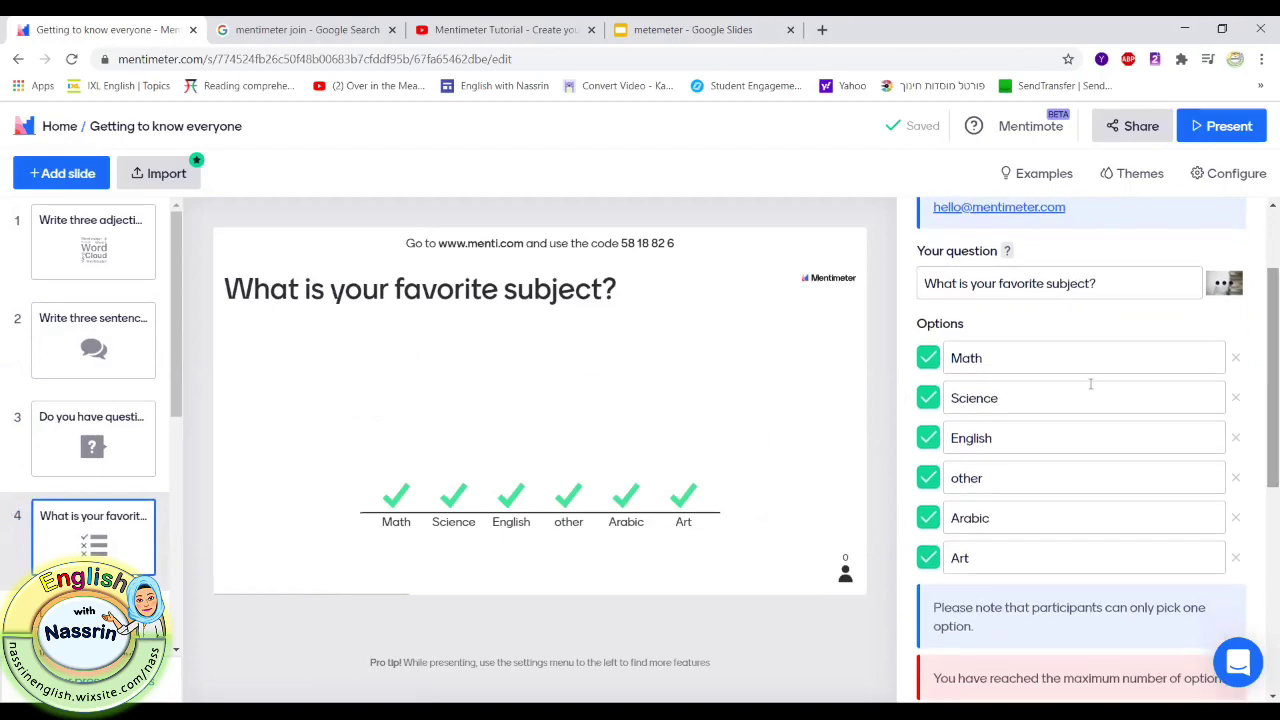
# - Toggle the correct-answer marks of the Math and Science options off and back on
pyautogui.click(928, 357)
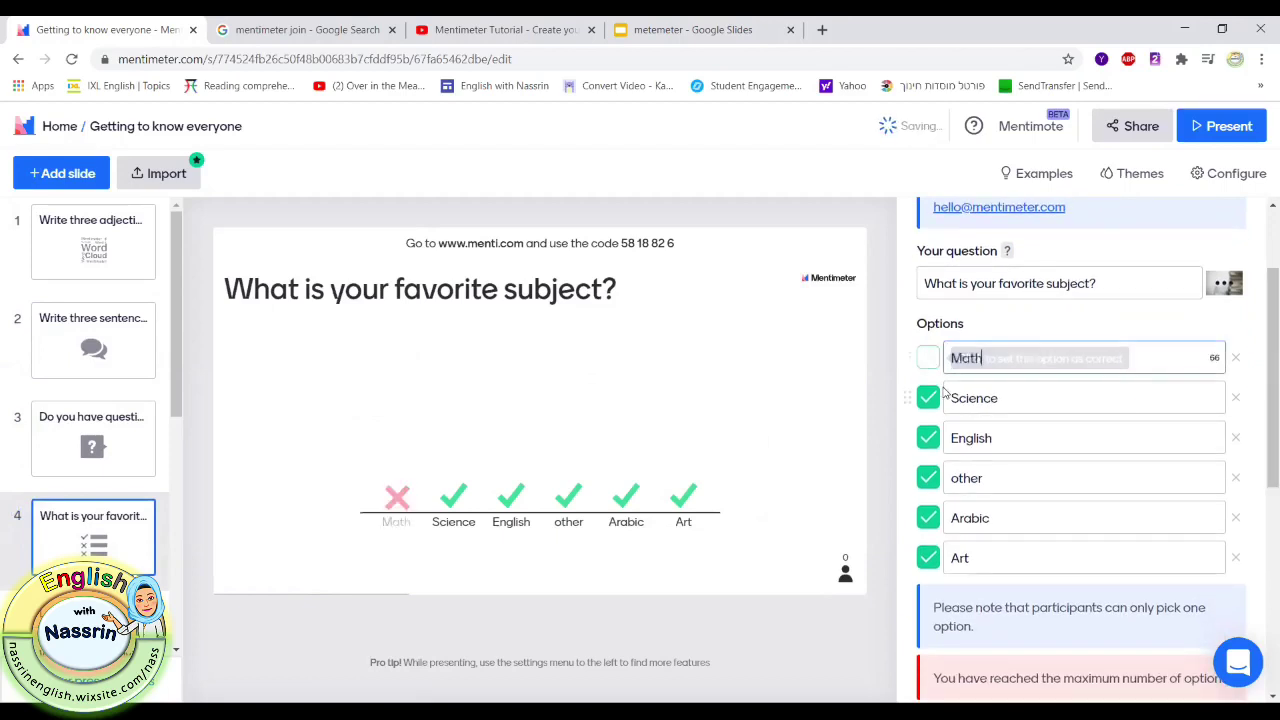
pyautogui.click(929, 359)
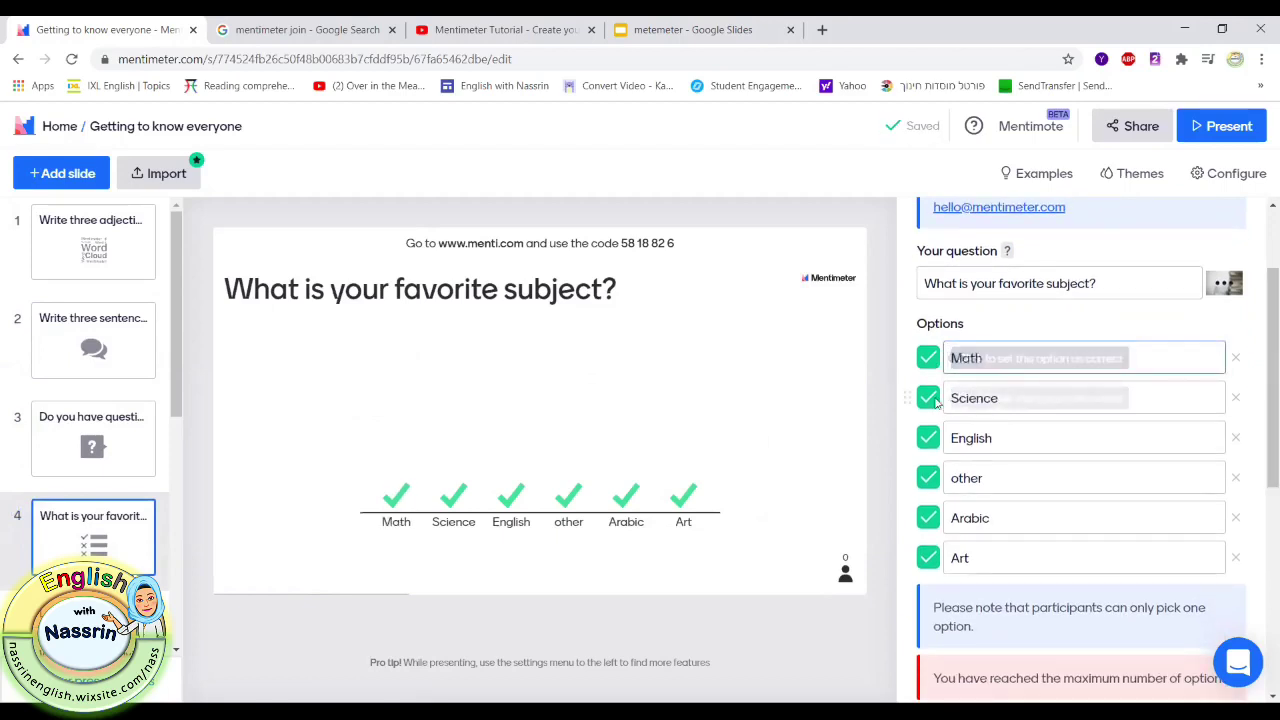
pyautogui.click(929, 397)
pyautogui.click(929, 397)
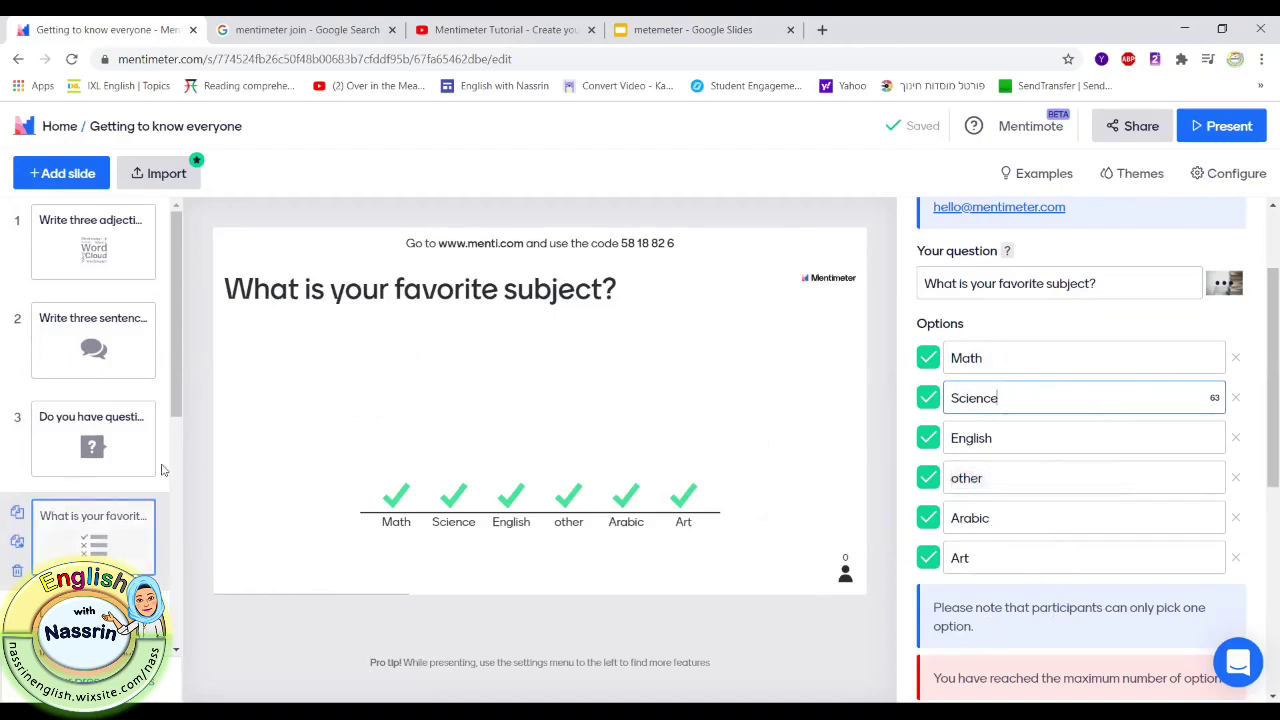
# - Open slide 6 about the holiday's indoor activity and review its question and answer options
pyautogui.scroll(-2, 95, 470)
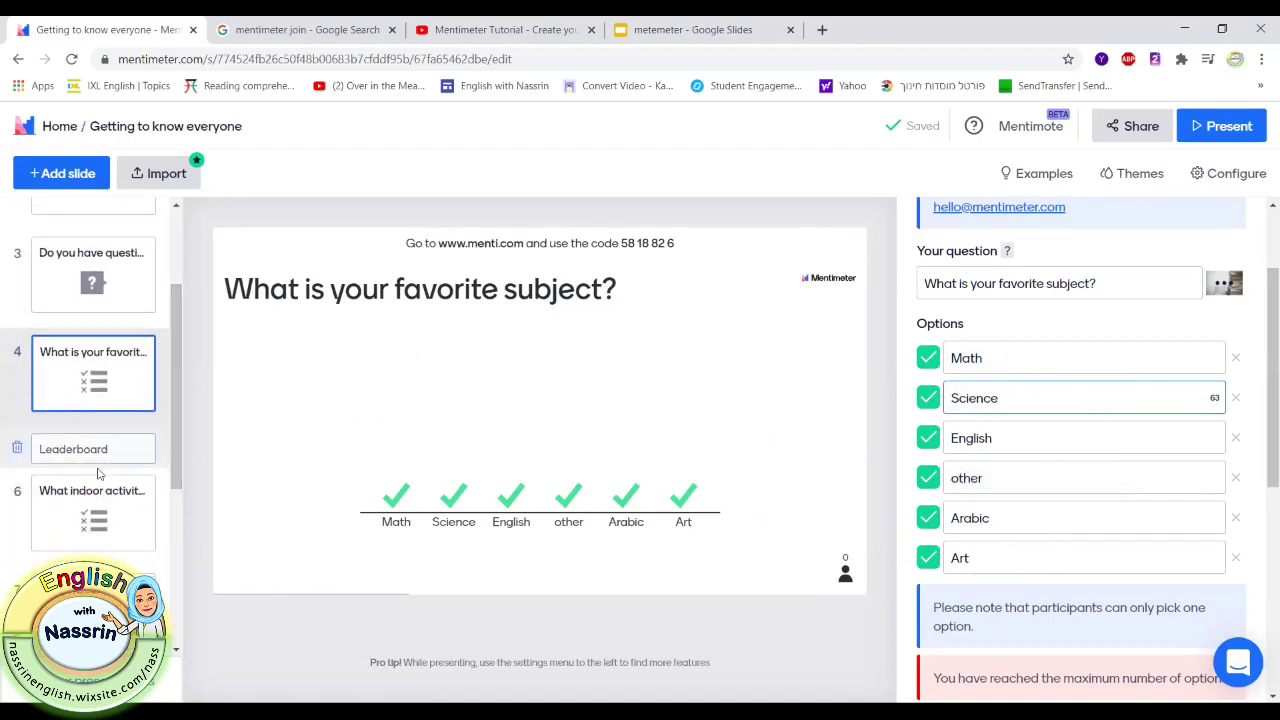
pyautogui.click(80, 520)
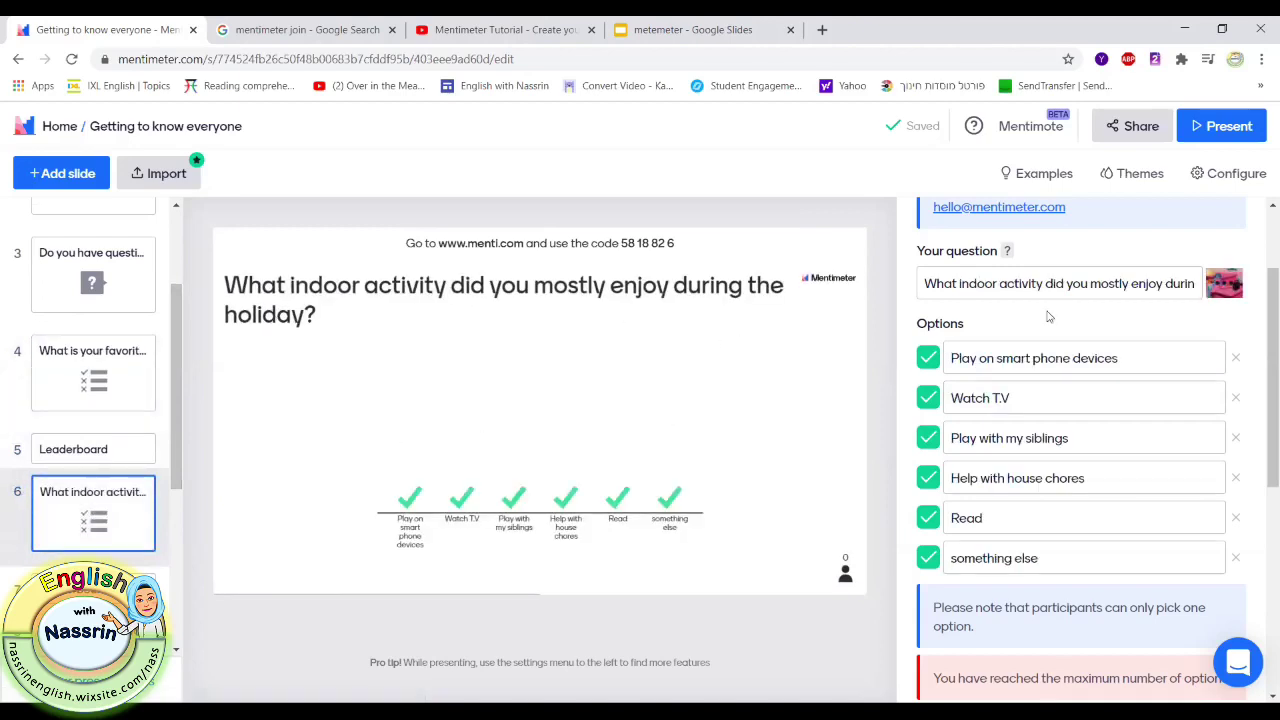
pyautogui.moveTo(1259, 323); pyautogui.dragTo(986, 429)
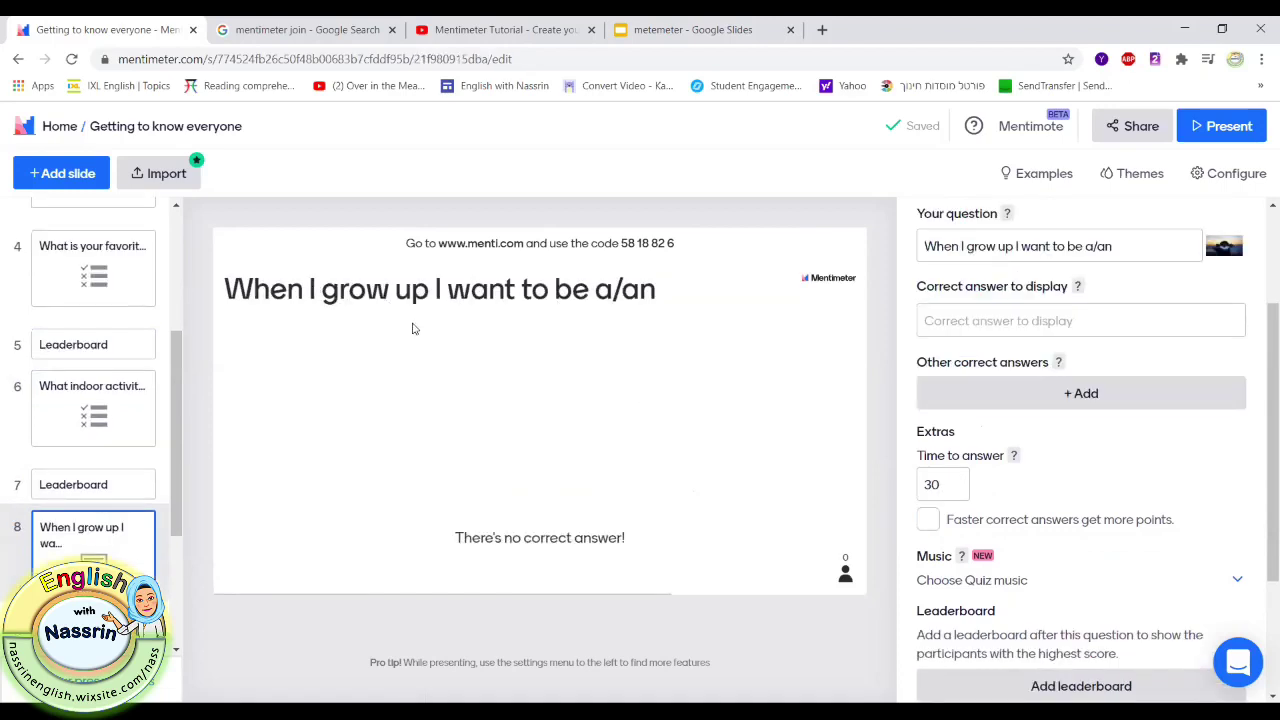
# - Set the time to answer to 40 for the quiz question "When I grow up I want to be a/an"
pyautogui.click(956, 481)
pyautogui.click(956, 481)
pyautogui.click(956, 481)
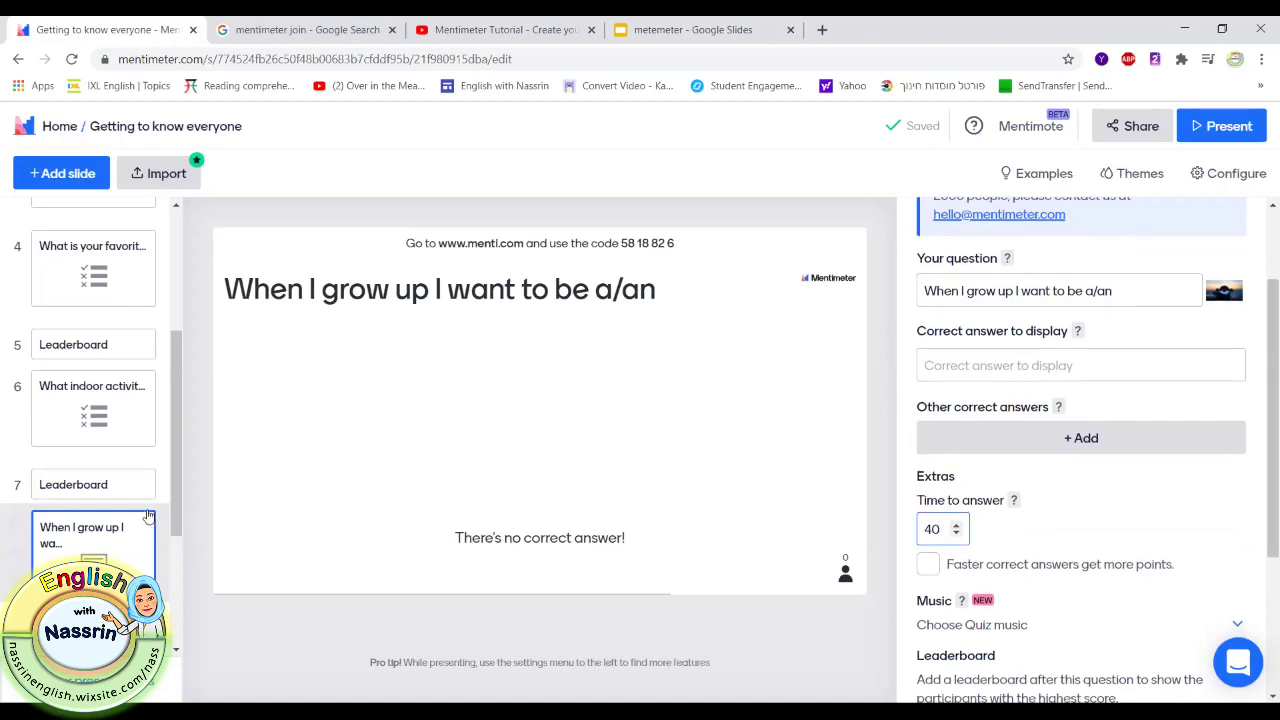
# - Open image slide 9 about starting school and review its caption, media and reaction settings
pyautogui.moveTo(176, 518); pyautogui.dragTo(181, 595)
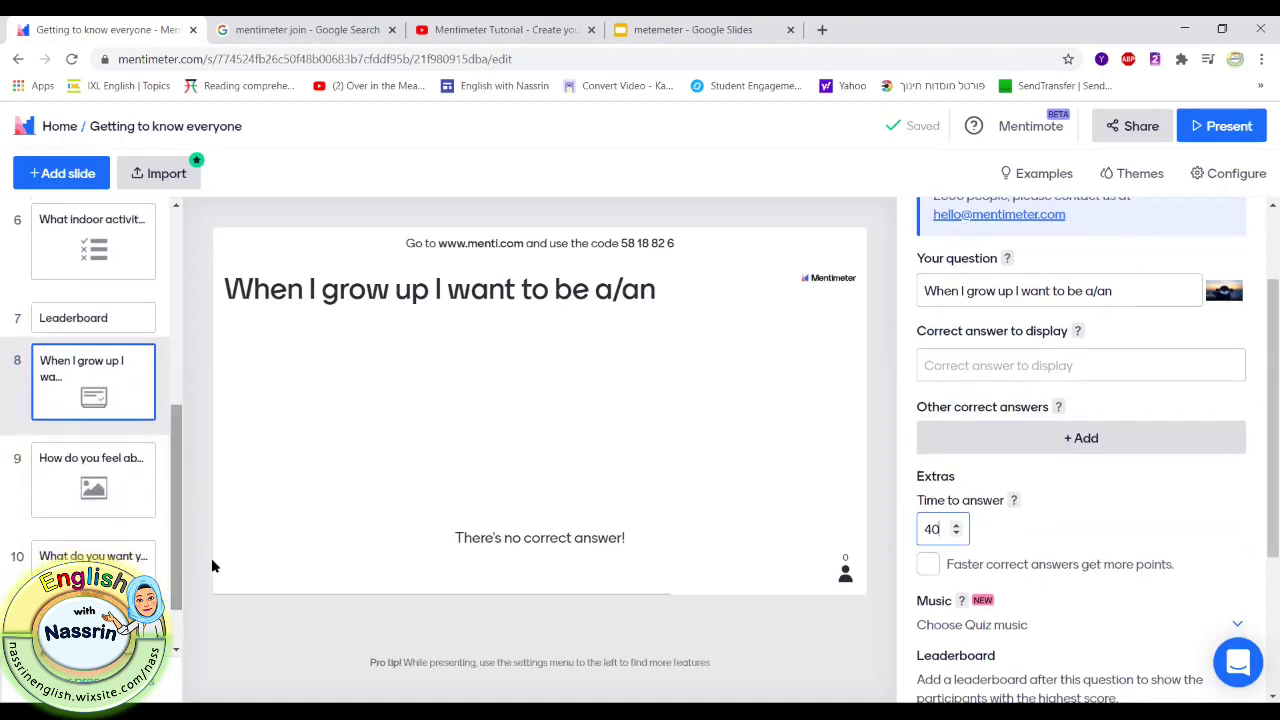
pyautogui.click(114, 470)
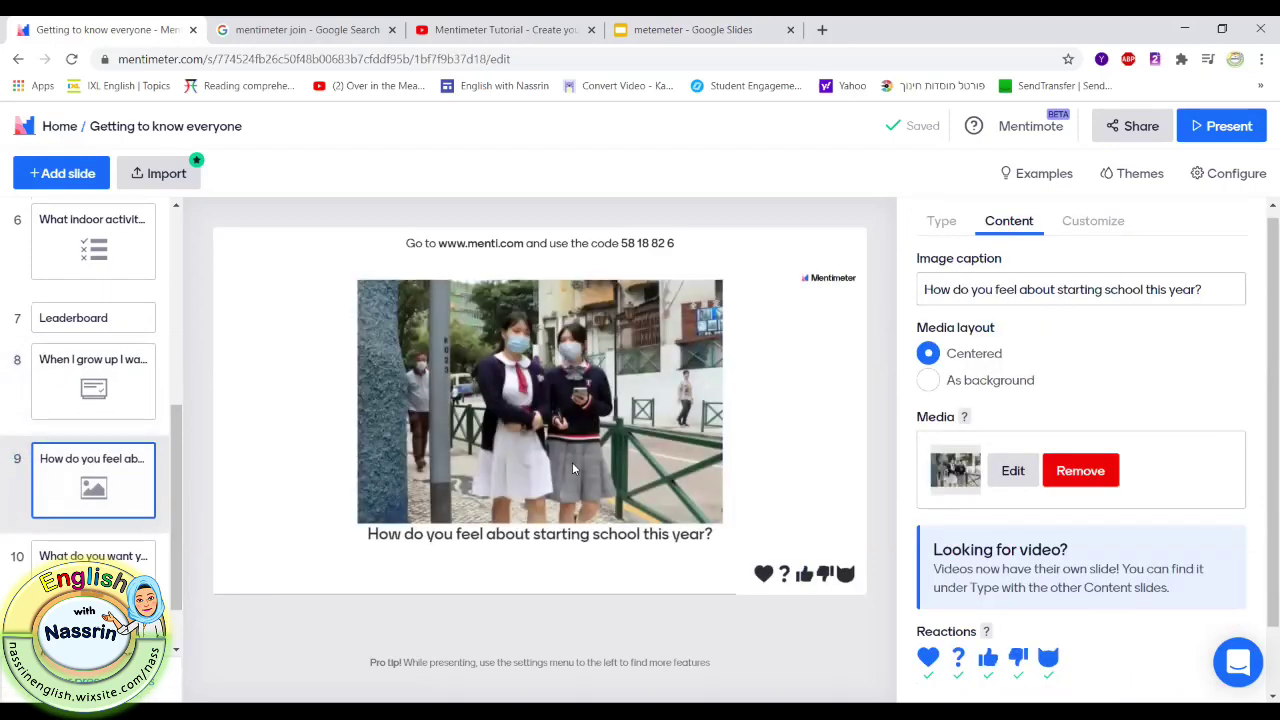
pyautogui.scroll(-1, 1260, 453)
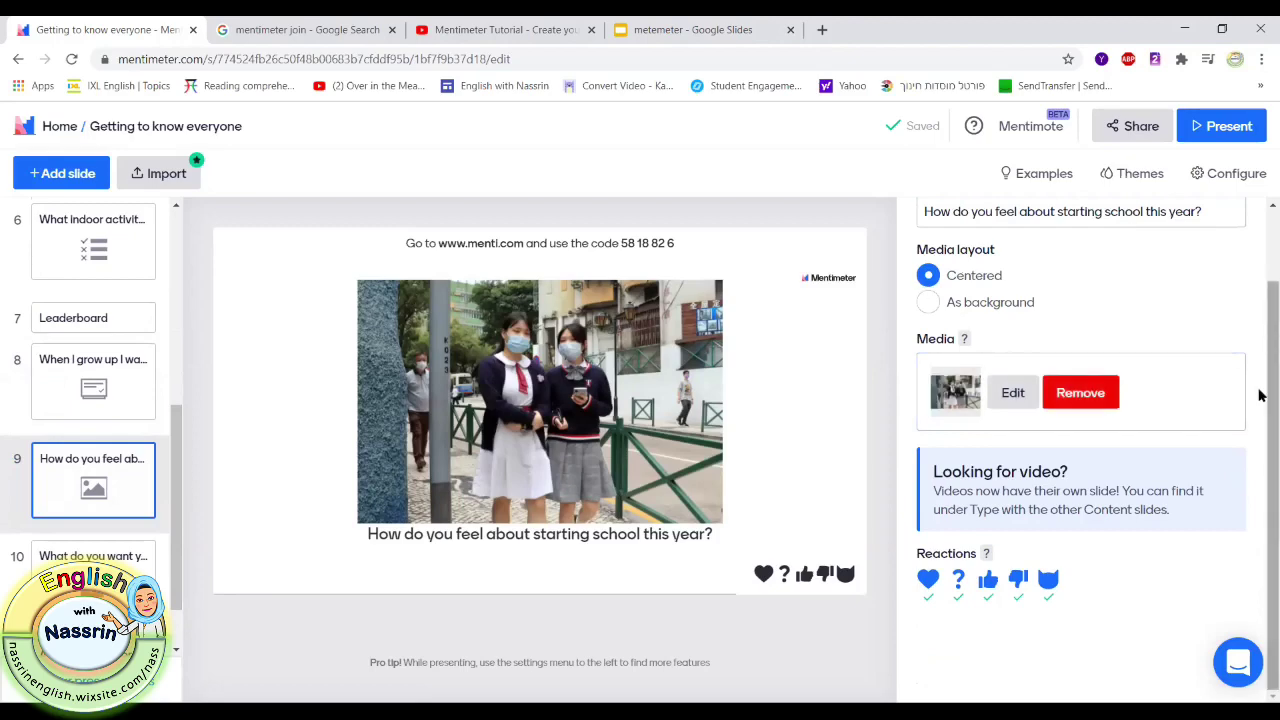
pyautogui.scroll(1, 1260, 330)
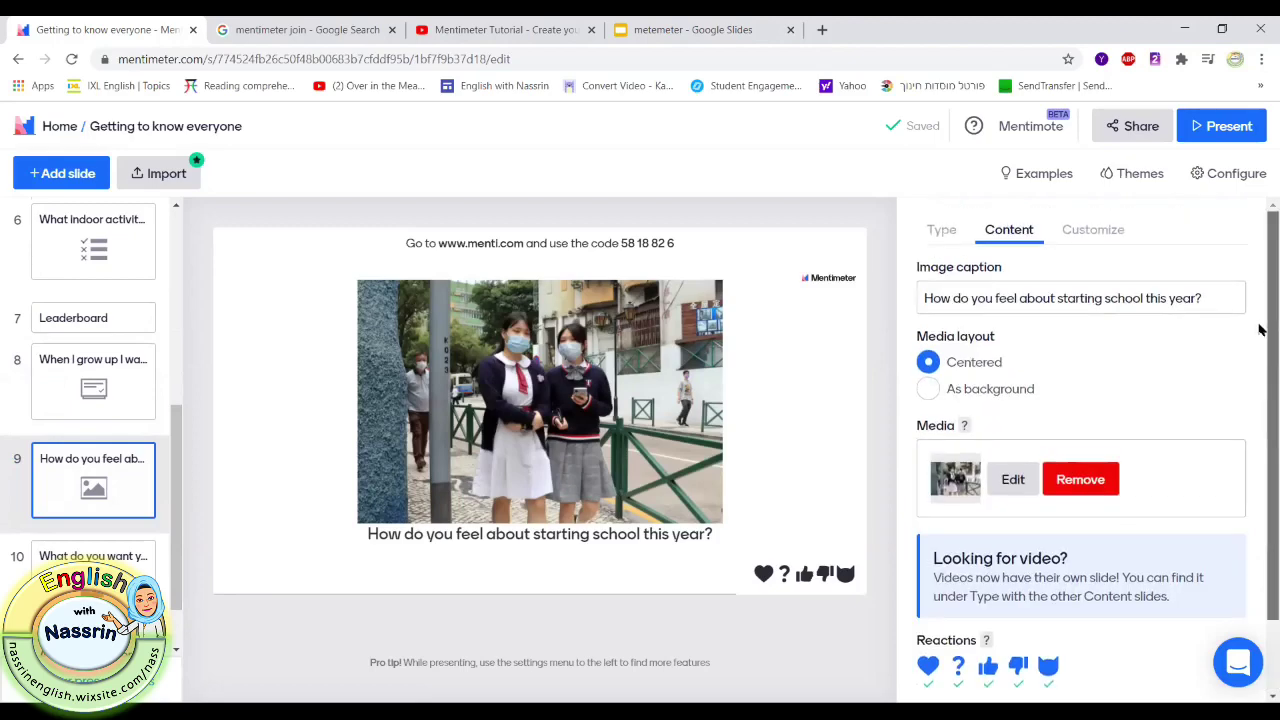
# - Try the As background media layout for the slide 9 image and return it to Centered
pyautogui.click(928, 392)
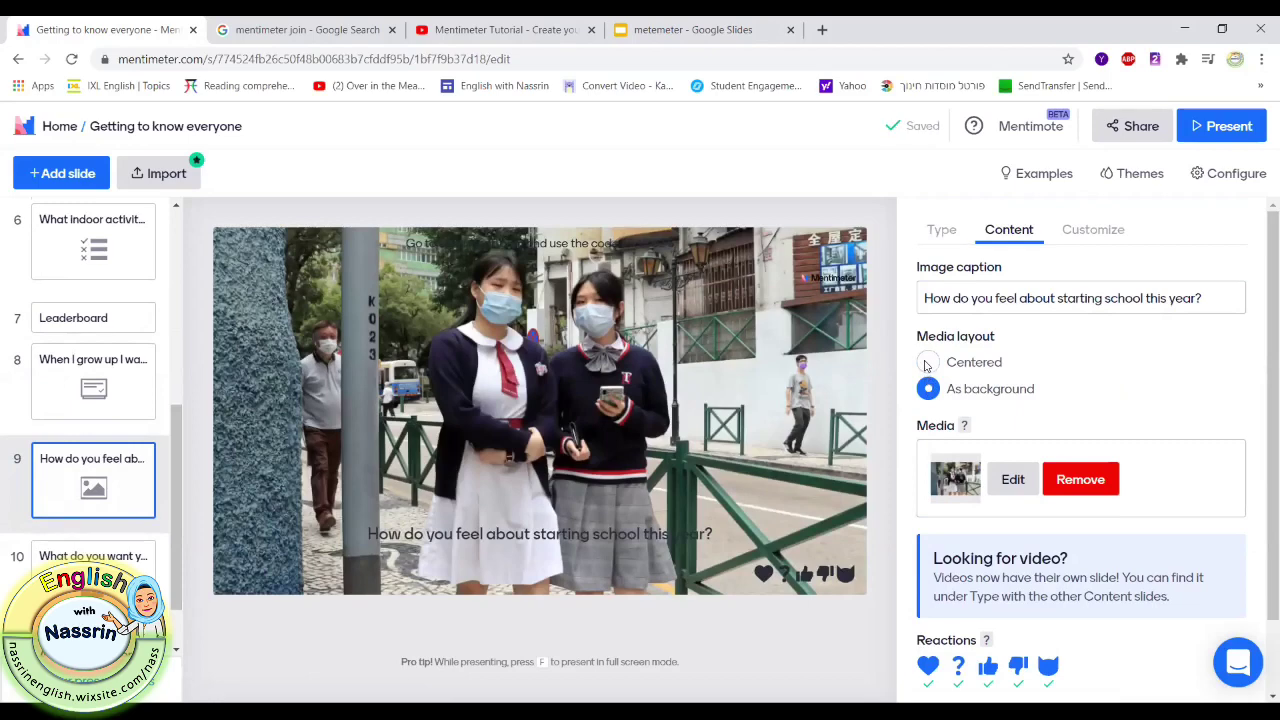
pyautogui.click(928, 363)
pyautogui.moveTo(1260, 366); pyautogui.dragTo(1260, 450)
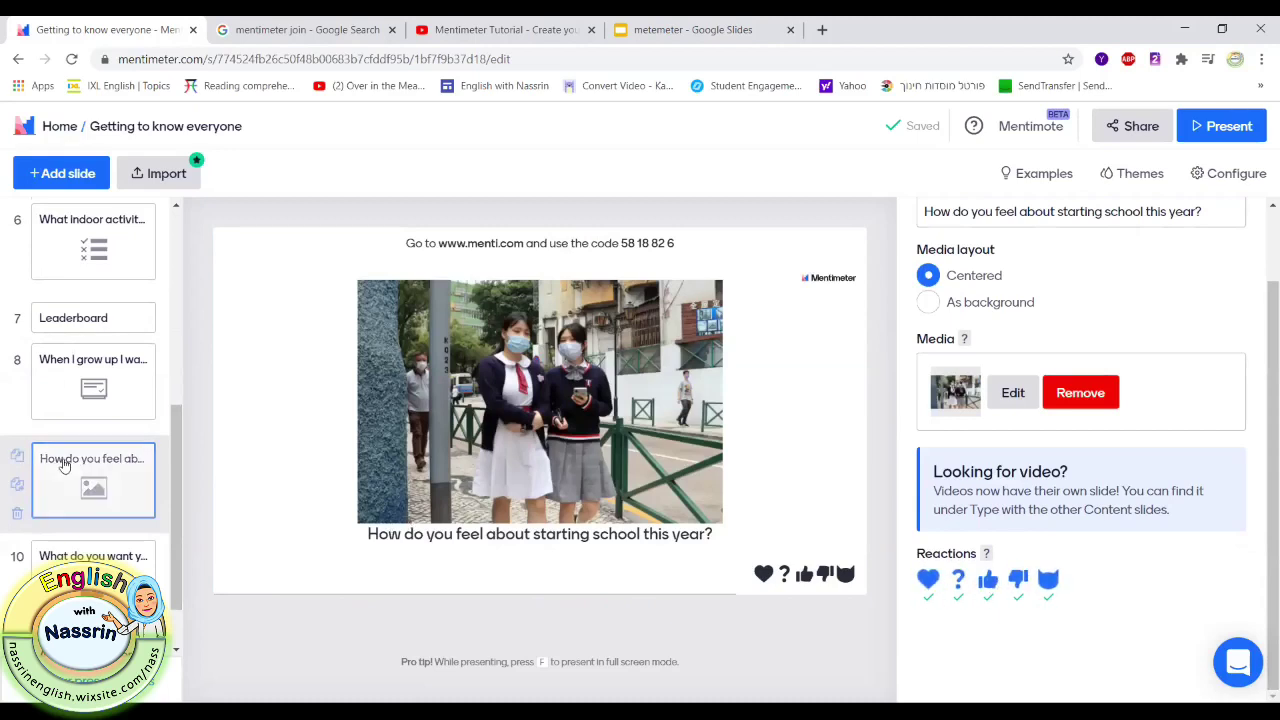
# - Review the Q&A settings of slide 10 and the quote, author and reactions of slide 11
pyautogui.click(90, 558)
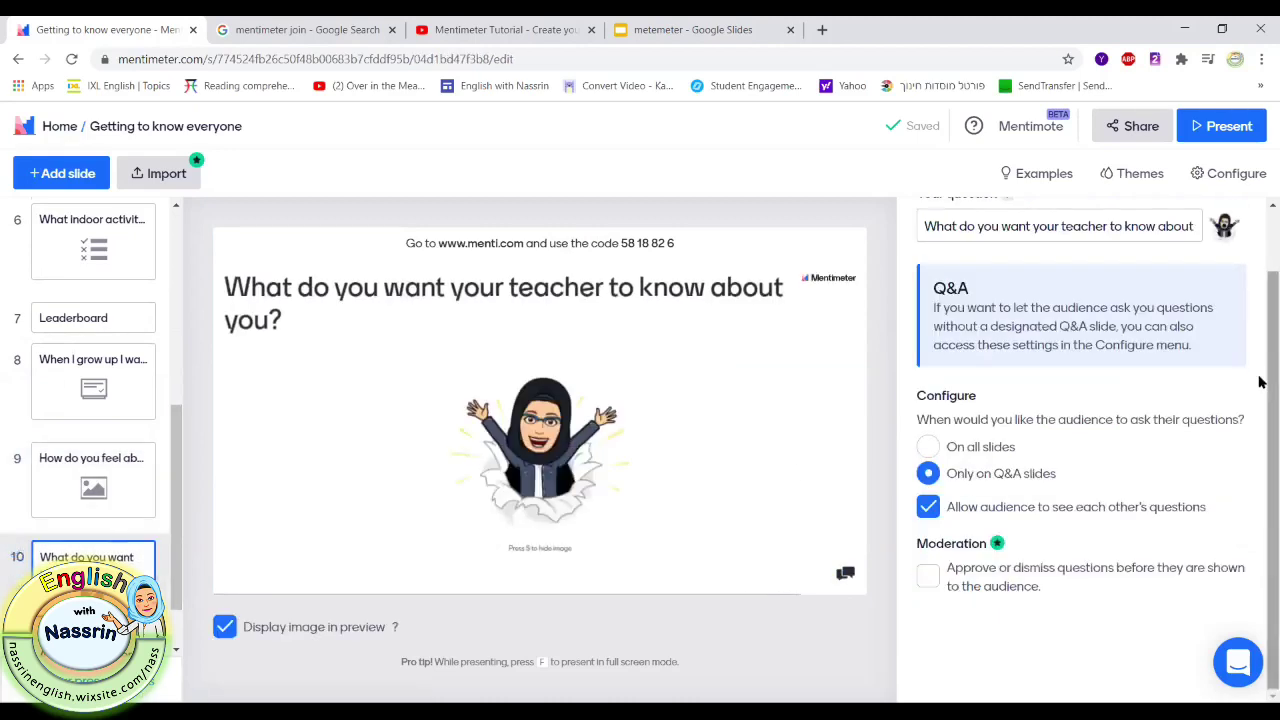
pyautogui.moveTo(1260, 379)
pyautogui.mouseDown()
pyautogui.moveTo(1260, 318)
pyautogui.moveTo(1260, 398)
pyautogui.mouseUp()
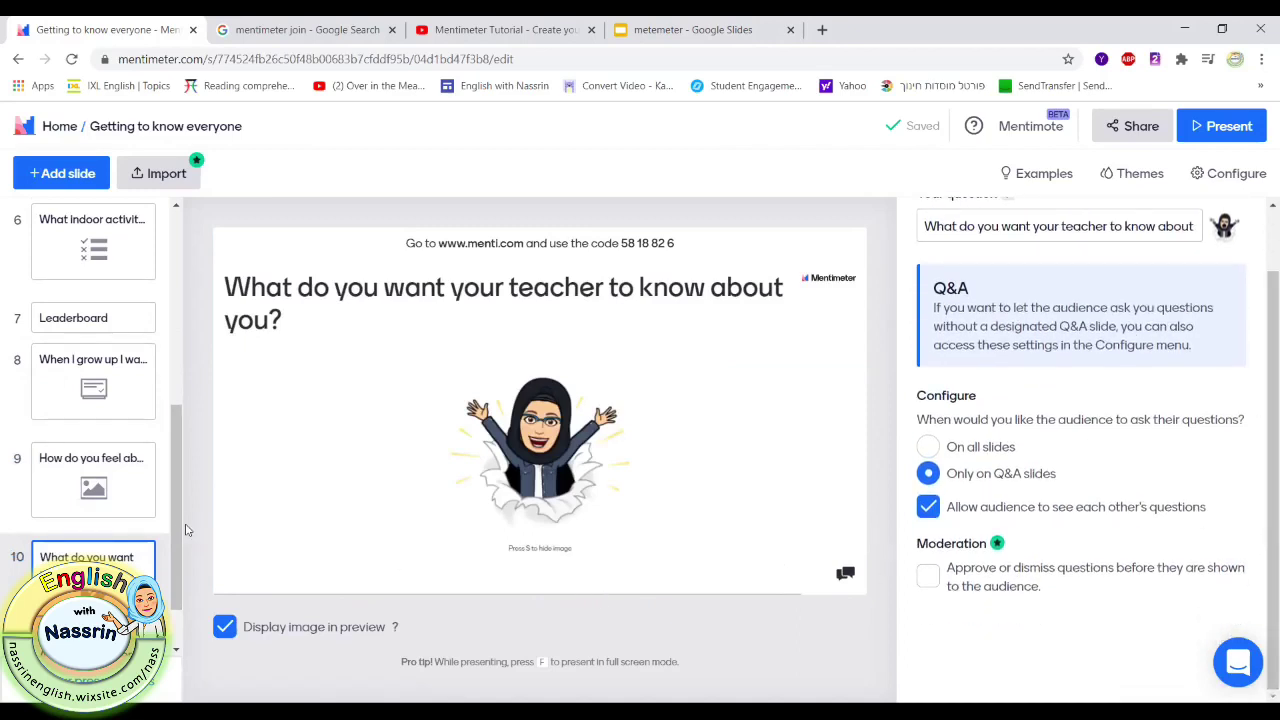
pyautogui.scroll(-1, 180, 530)
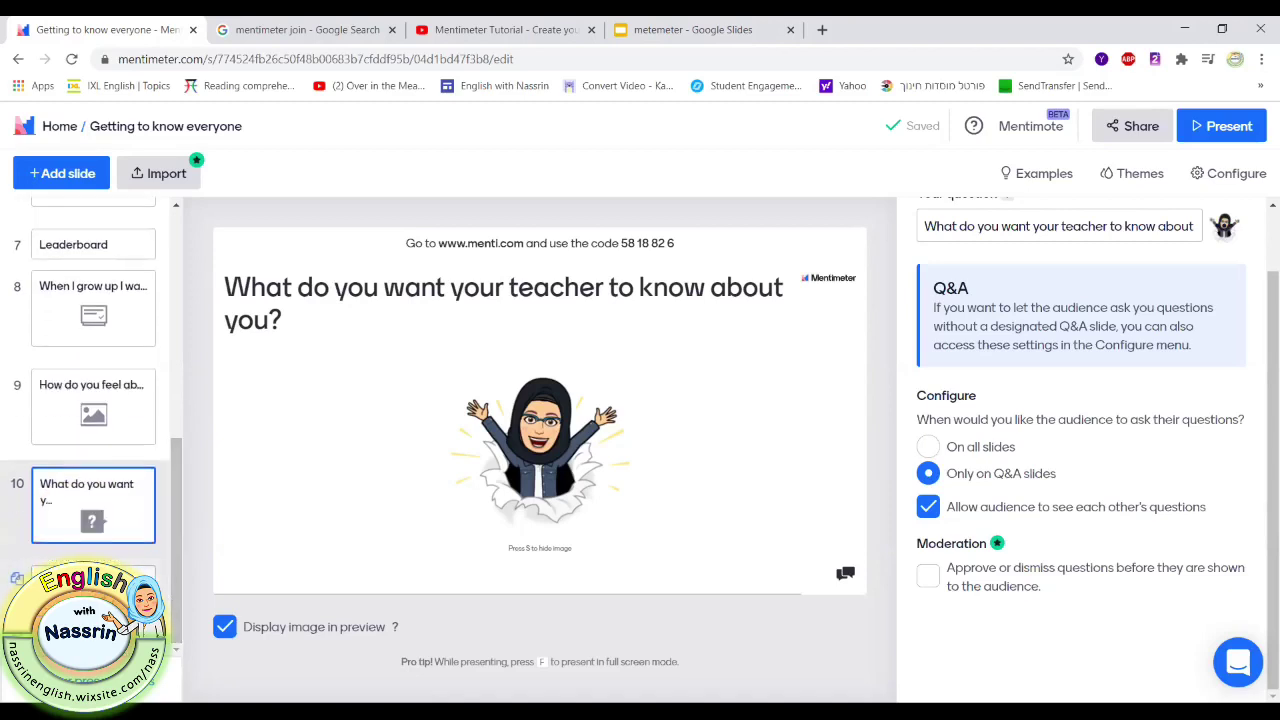
pyautogui.click(130, 576)
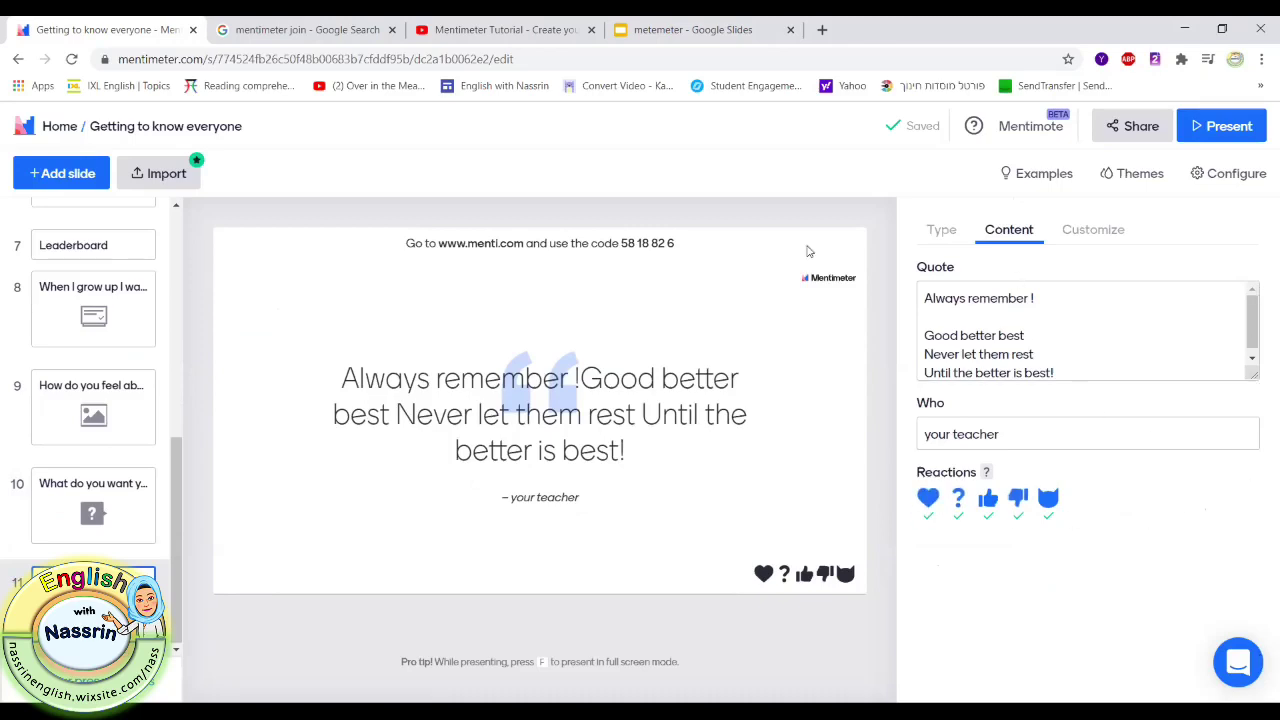
pyautogui.moveTo(737, 242)
# - Return to the first slide, open the presentation's sharing options and copy the voting link
pyautogui.scroll(6, 159, 275)
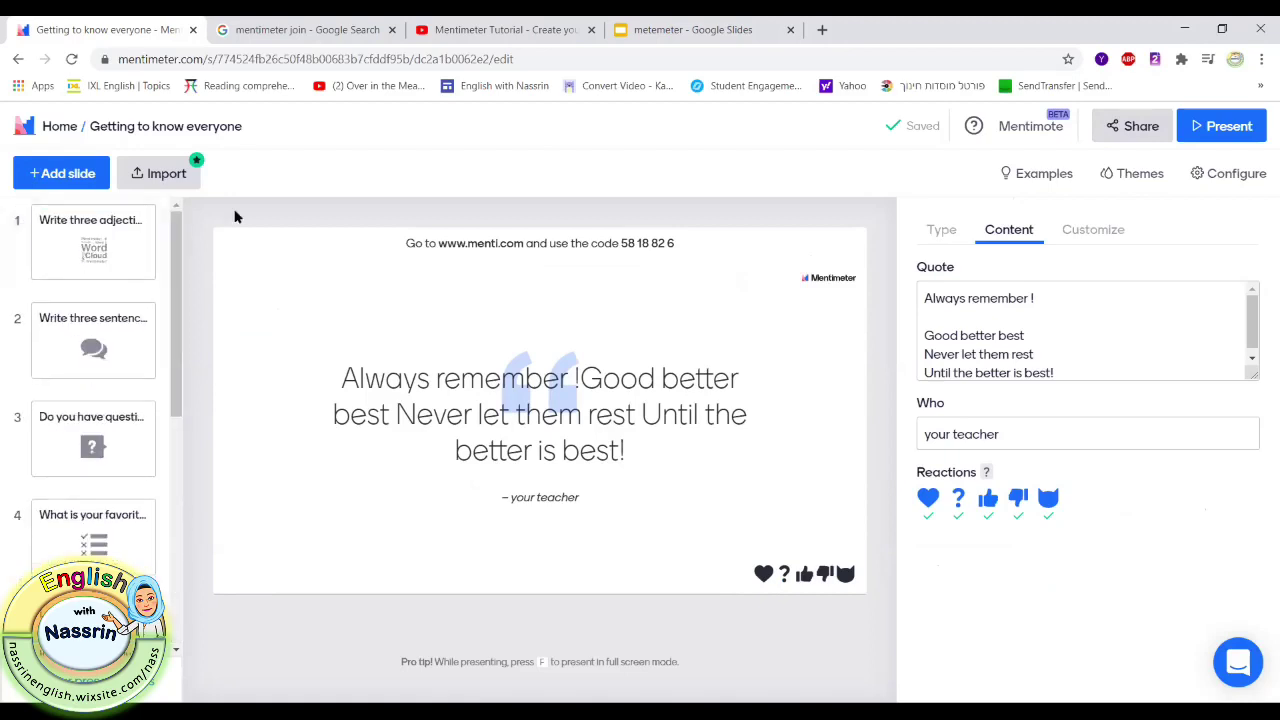
pyautogui.click(110, 233)
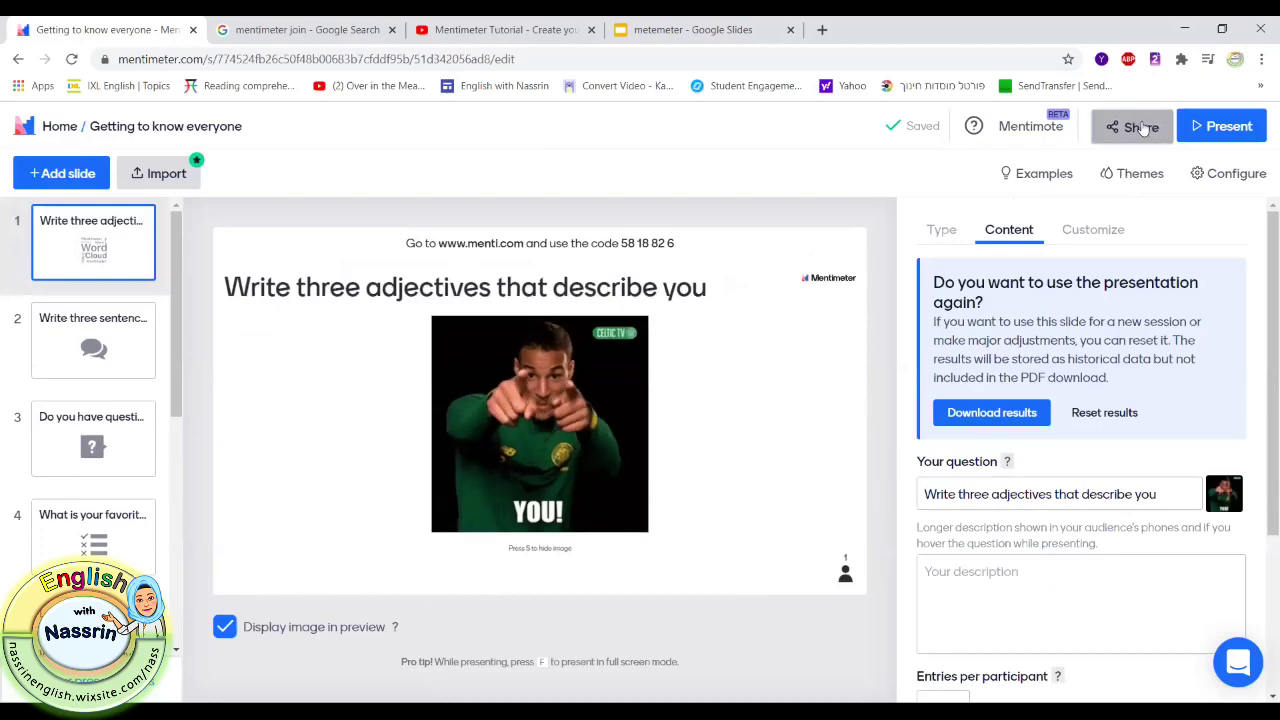
pyautogui.click(1141, 127)
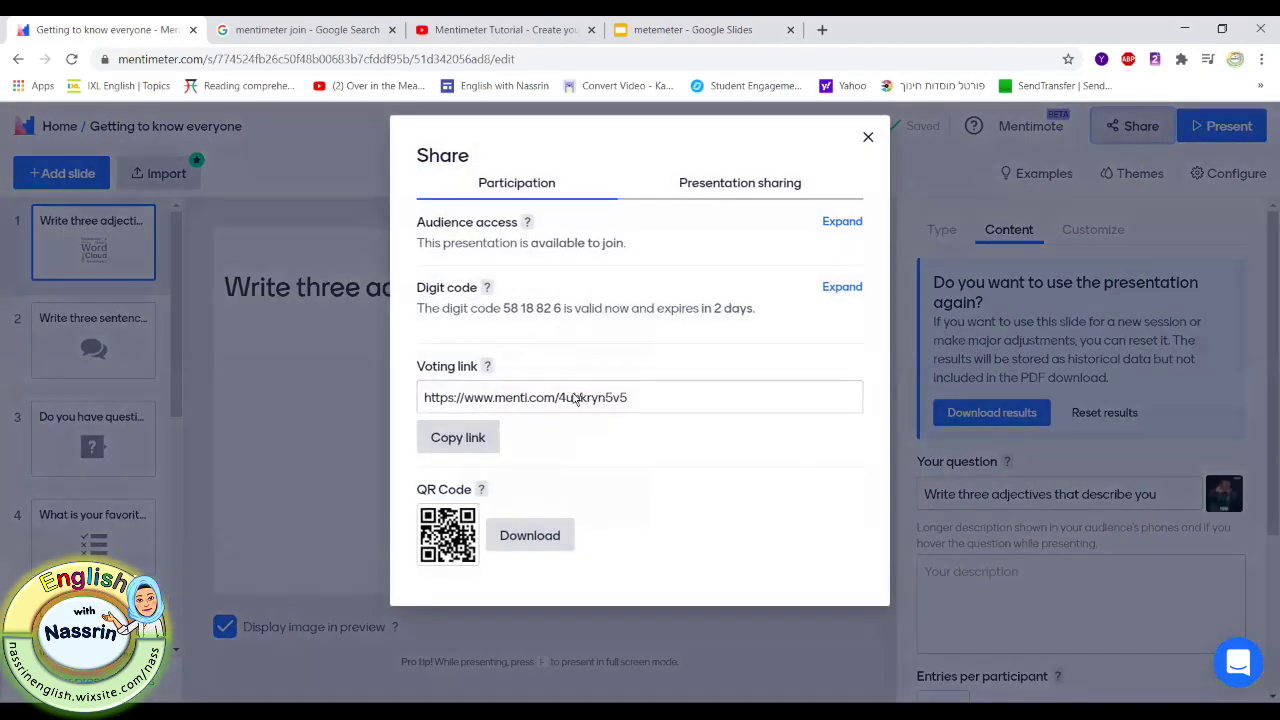
pyautogui.doubleClick(541, 398)
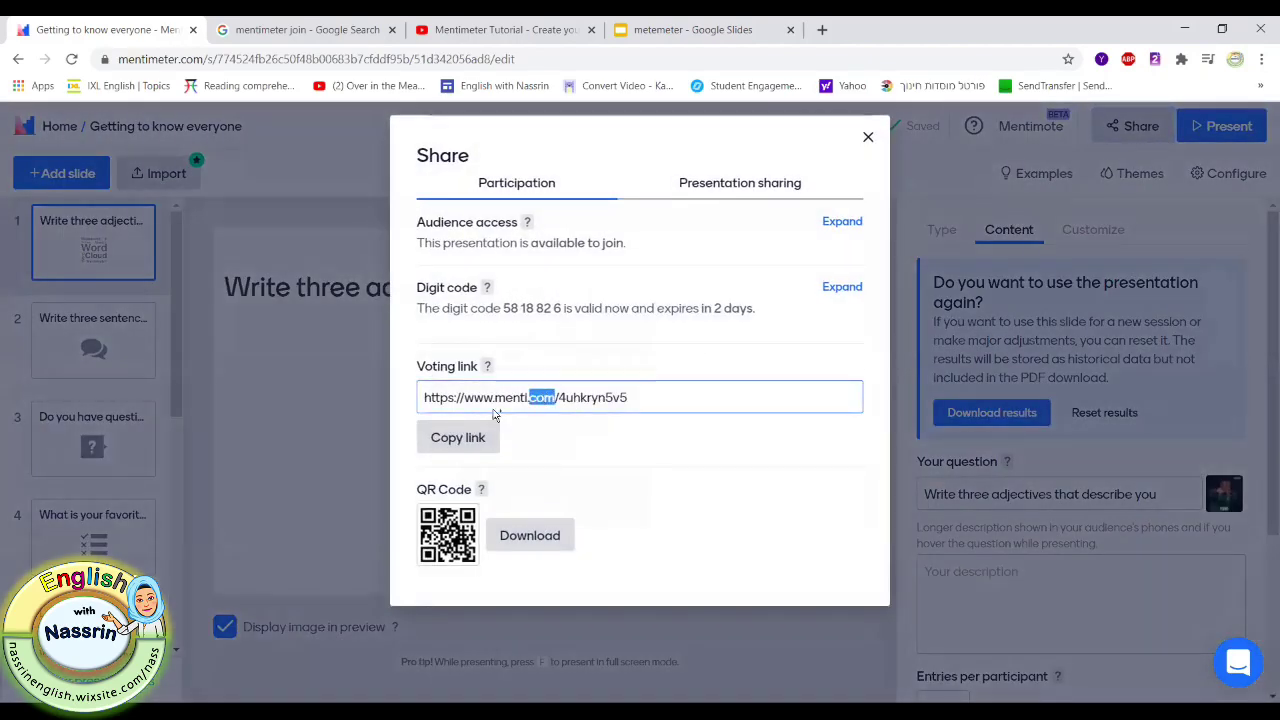
pyautogui.click(457, 440)
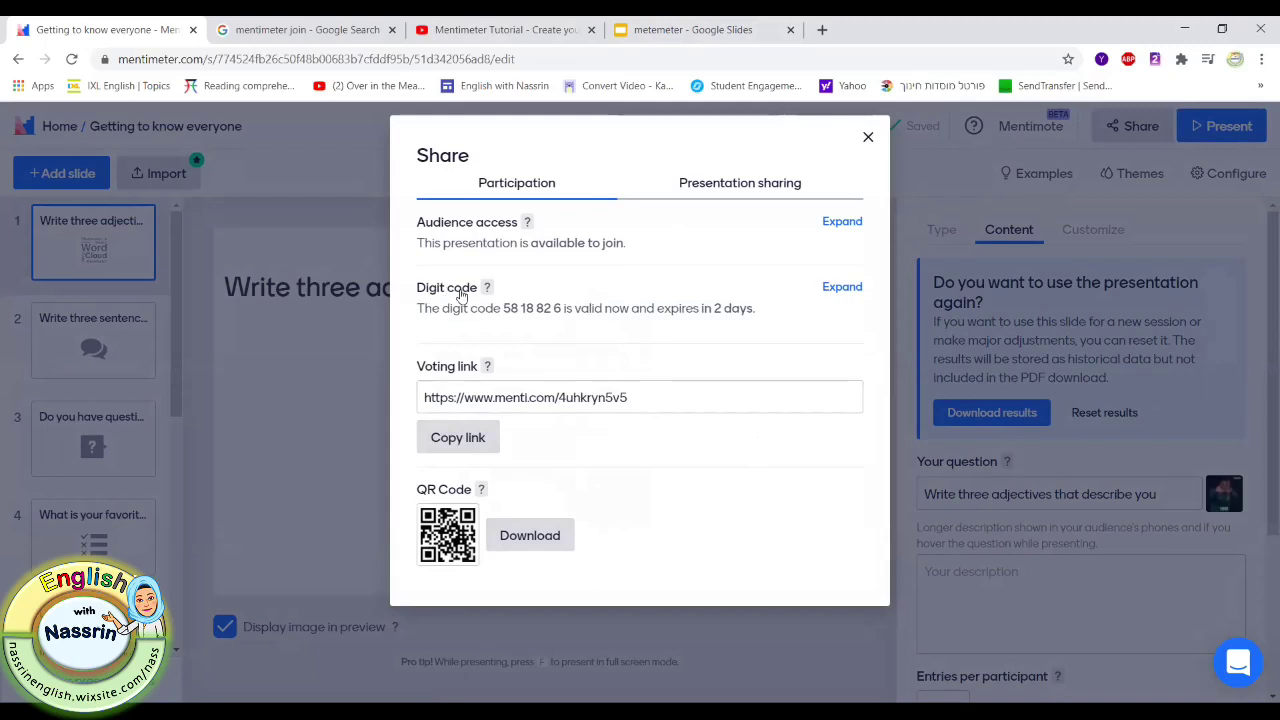
# - Copy the presentation's digit code from the participation sharing options
pyautogui.moveTo(505, 307); pyautogui.dragTo(565, 314)
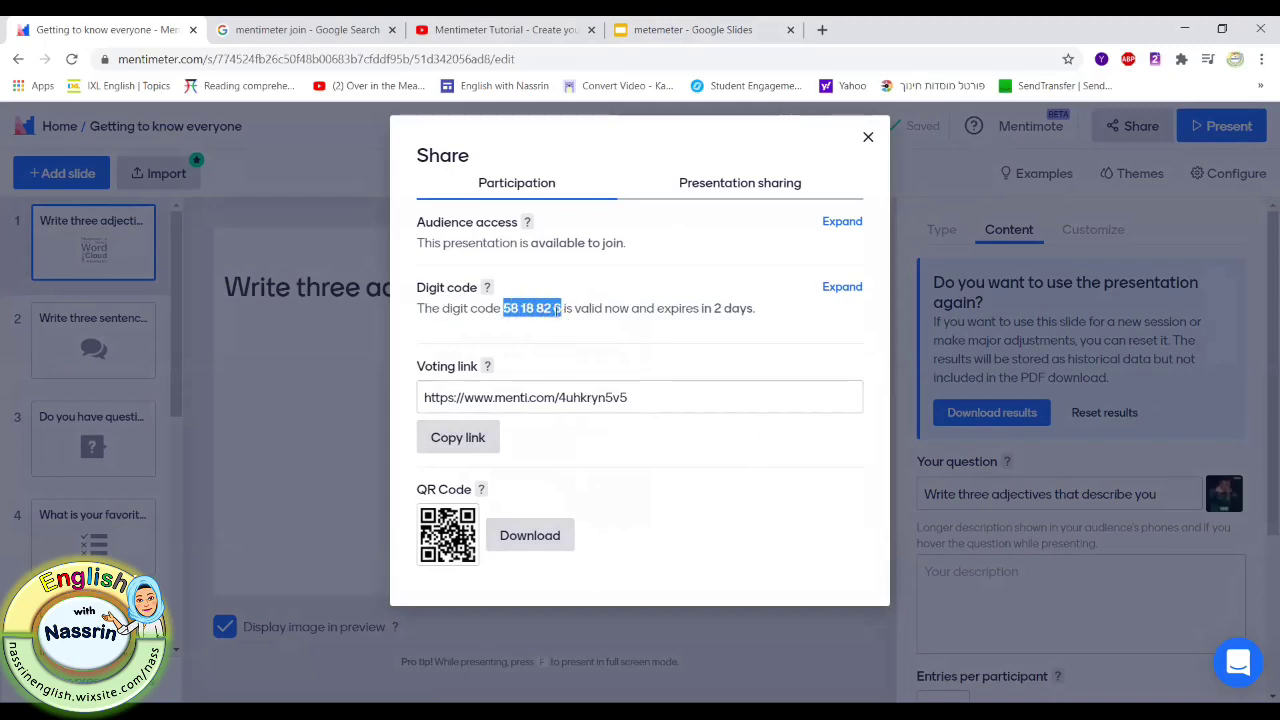
pyautogui.rightClick(548, 302)
pyautogui.click(605, 317)
# - Join the presentation as a participant on menti.com with the copied digit code, and switch back to the presentation editor
pyautogui.click(328, 18)
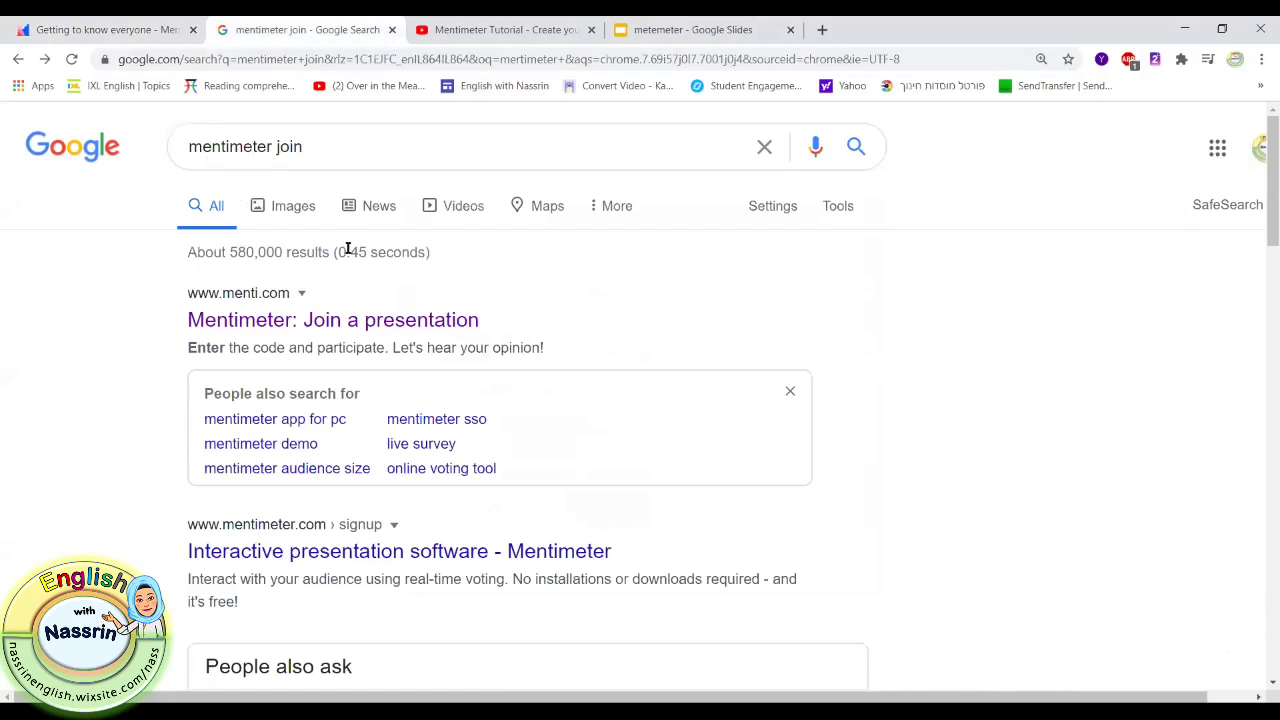
pyautogui.click(350, 320)
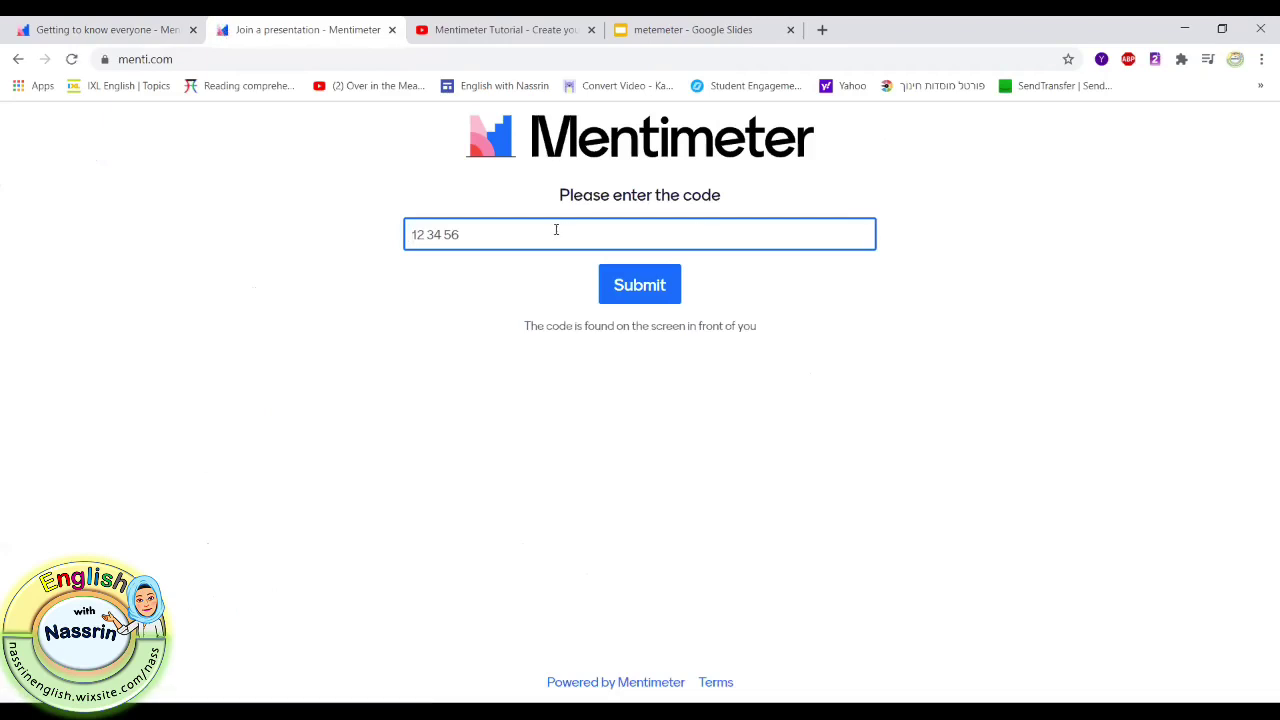
pyautogui.rightClick(556, 230)
pyautogui.click(603, 331)
pyautogui.click(641, 280)
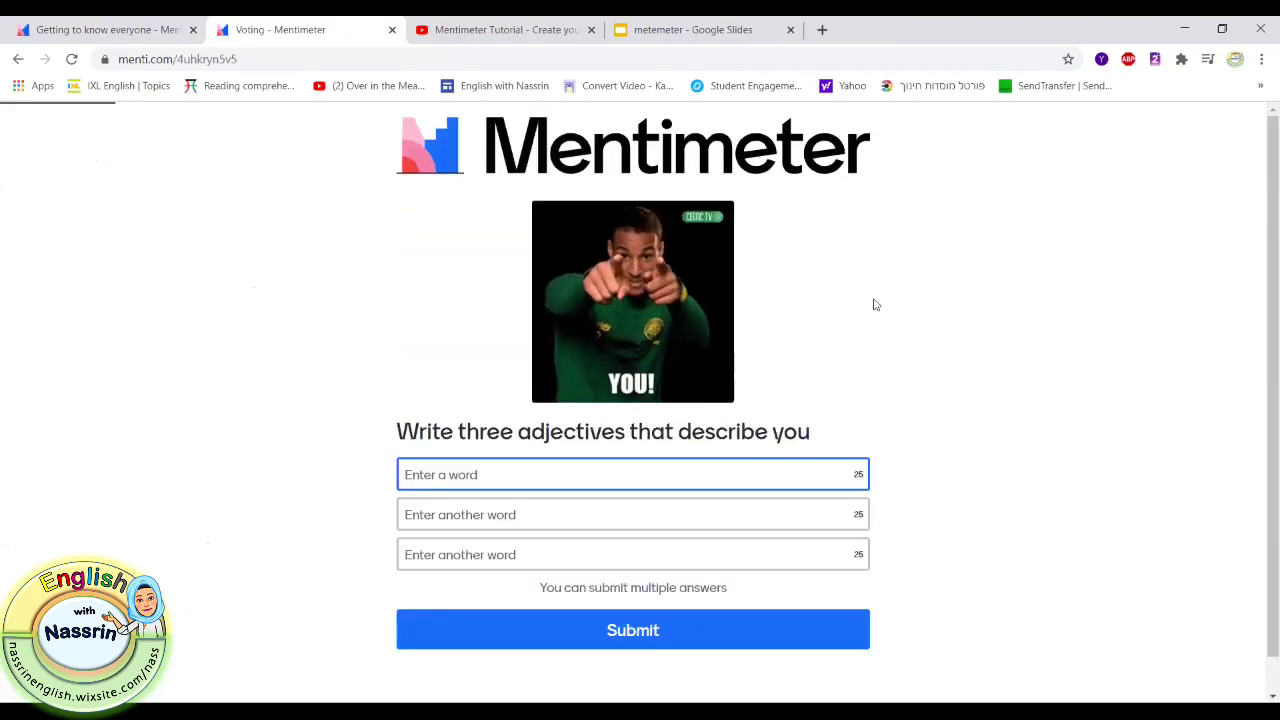
pyautogui.click(123, 29)
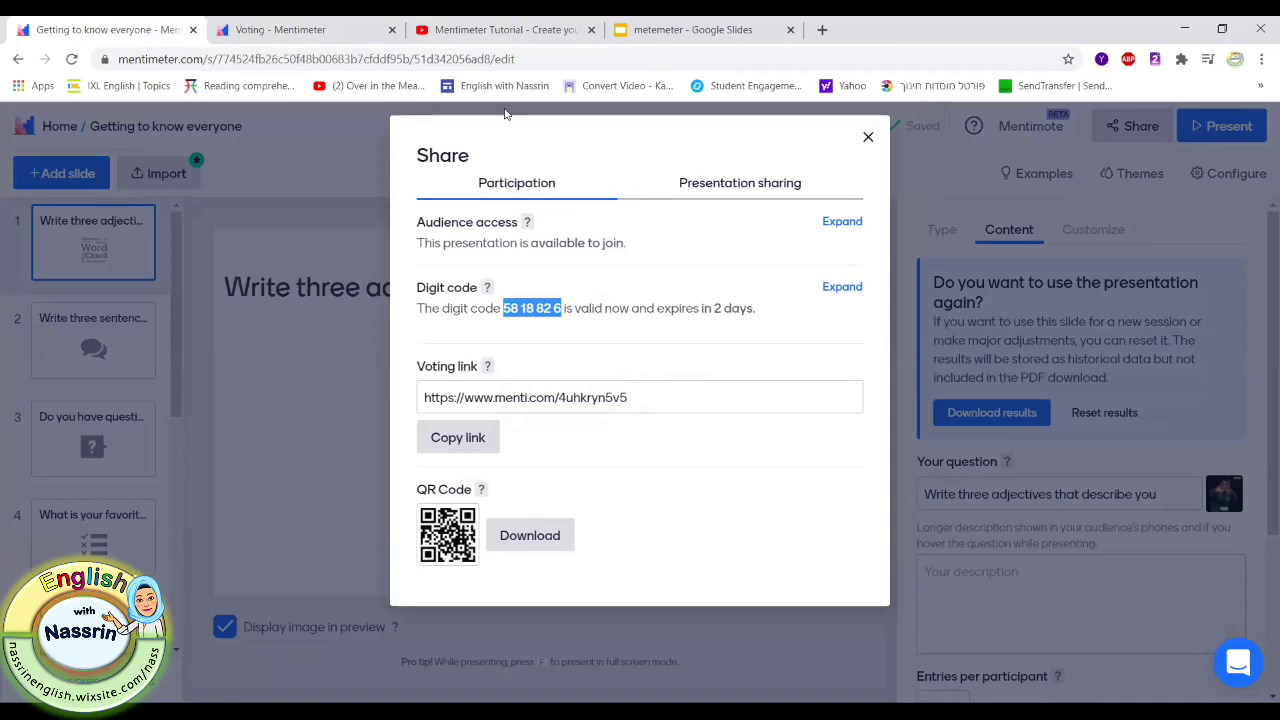
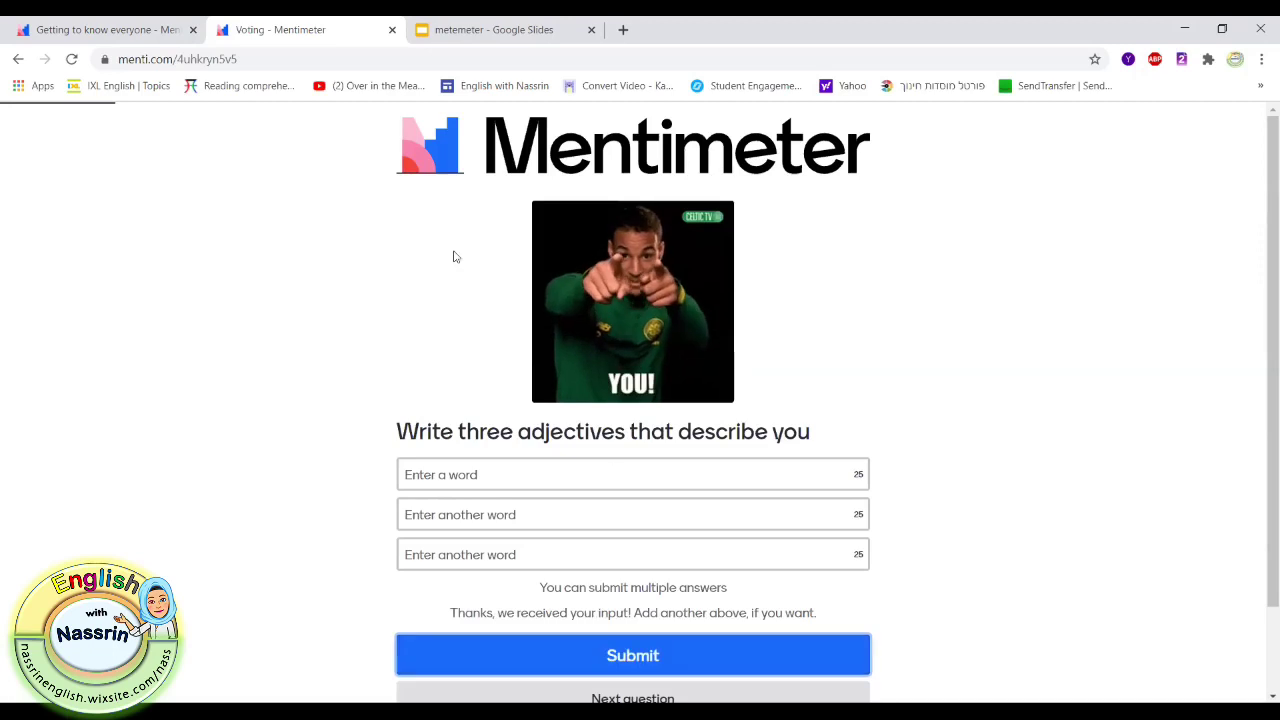
# - Switch to the presentation editor, present without adding a leaderboard, advance to the three-sentences slide and exit full screen
pyautogui.click(73, 22)
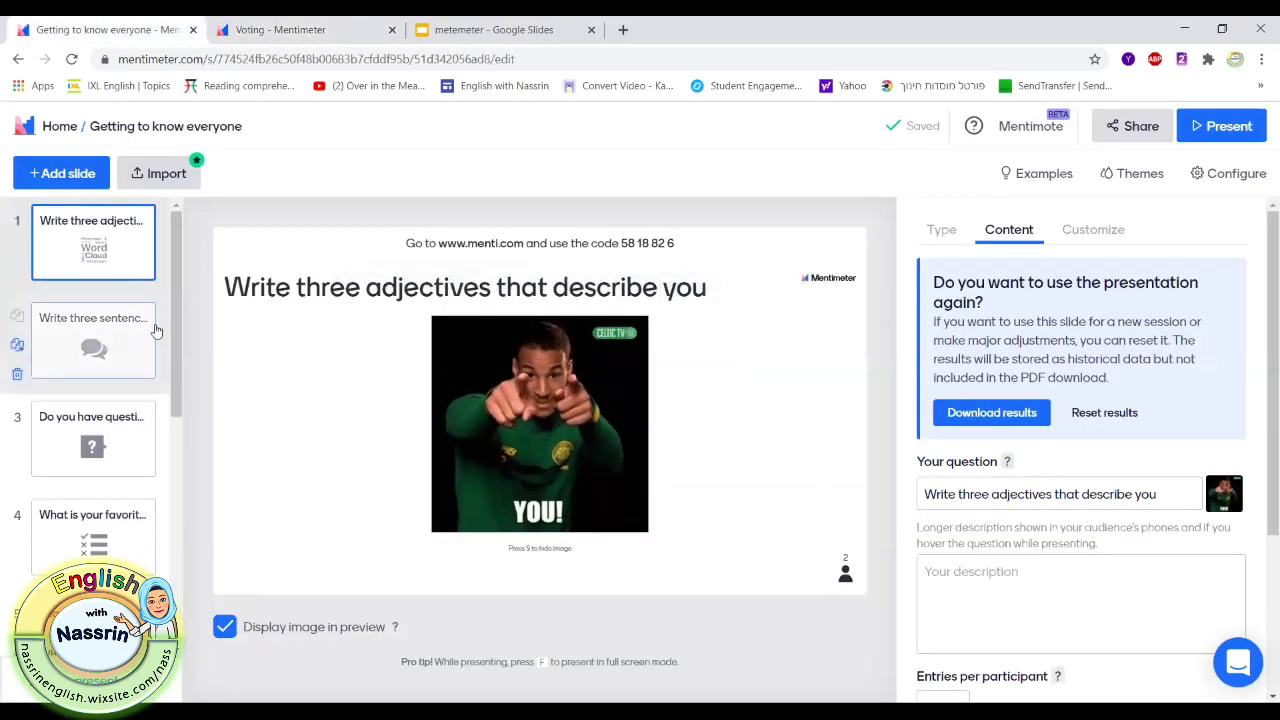
pyautogui.click(1213, 128)
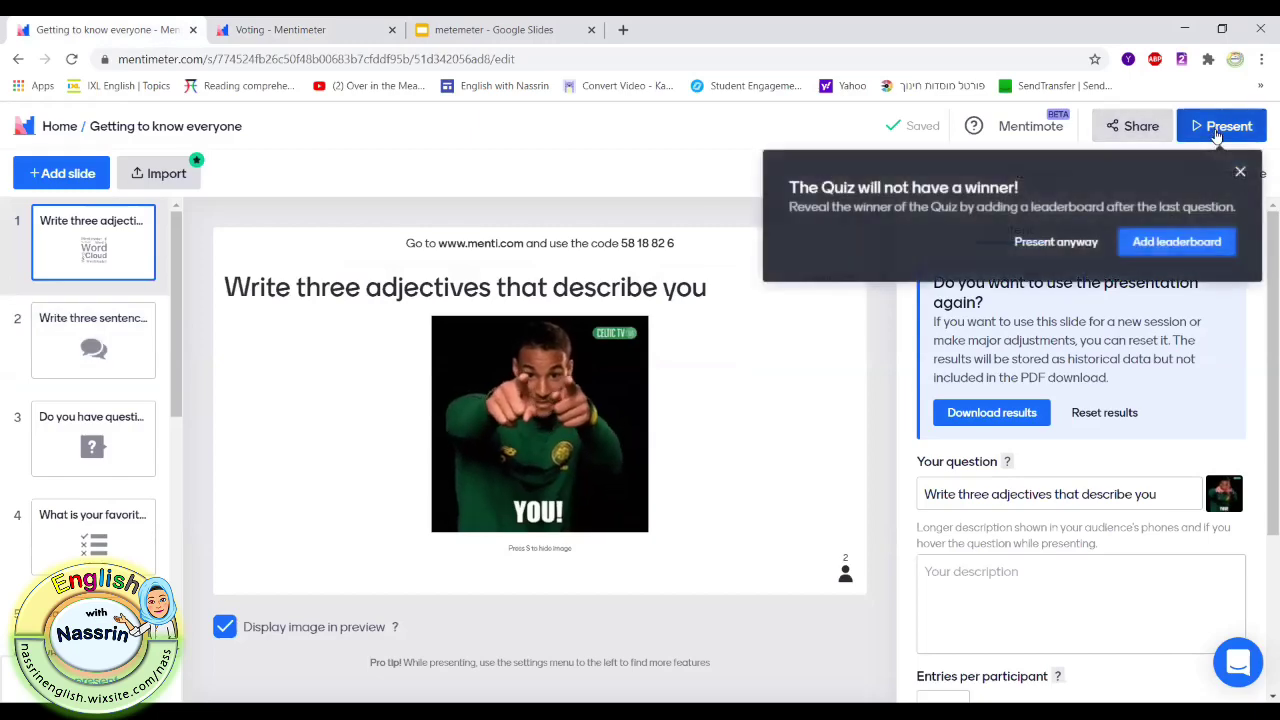
pyautogui.click(1040, 245)
pyautogui.press('Right')
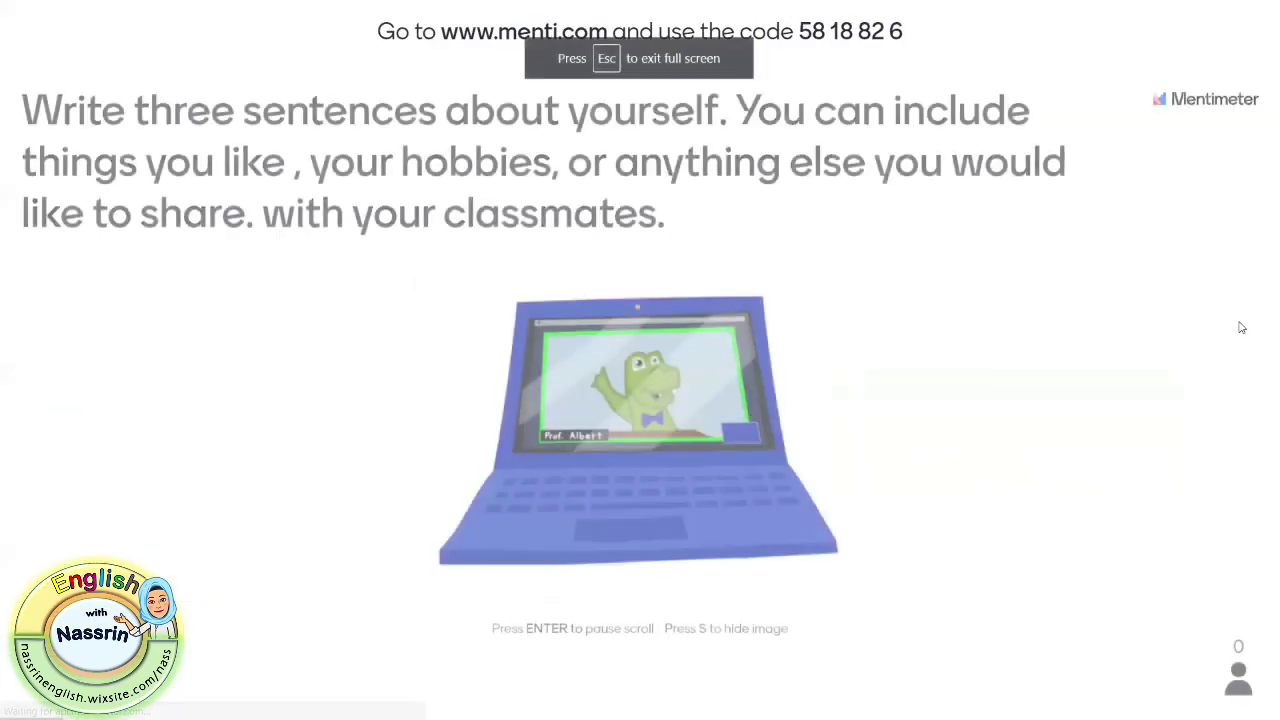
pyautogui.press('Escape')
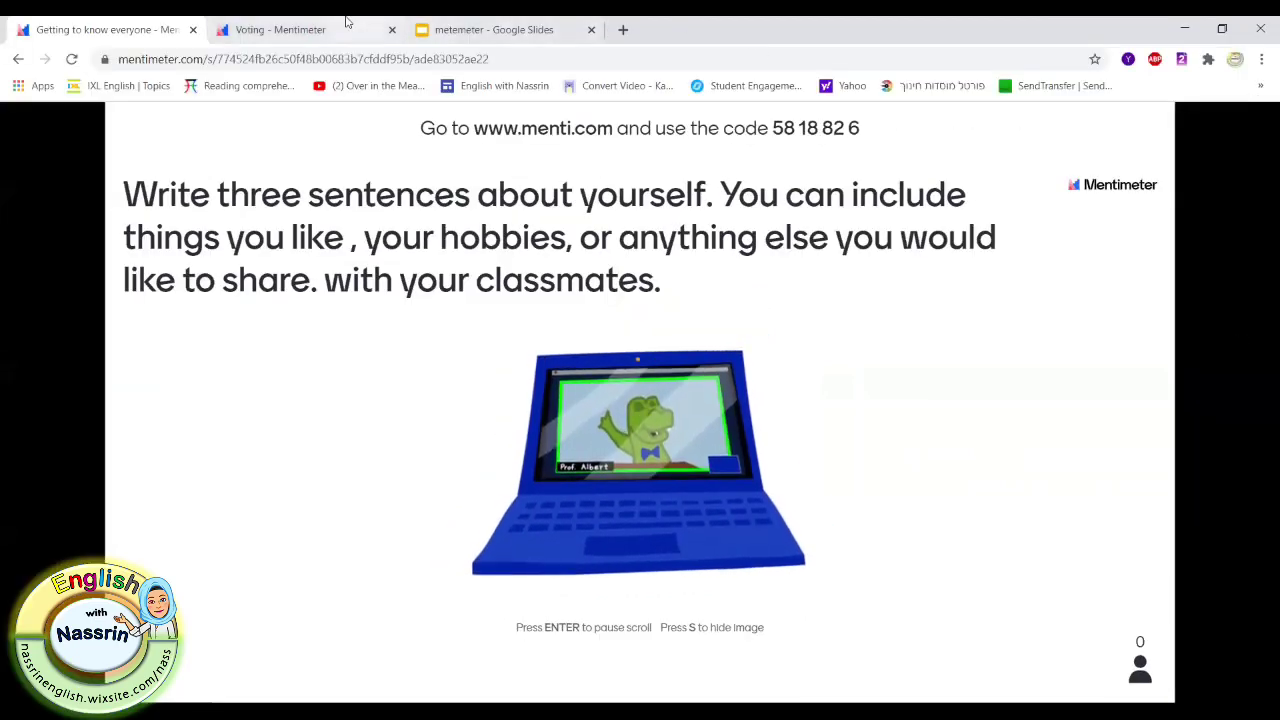
# - As the participant, follow to the presenter's three-sentences slide and submit the answer "I like reading and swimming."
pyautogui.click(310, 28)
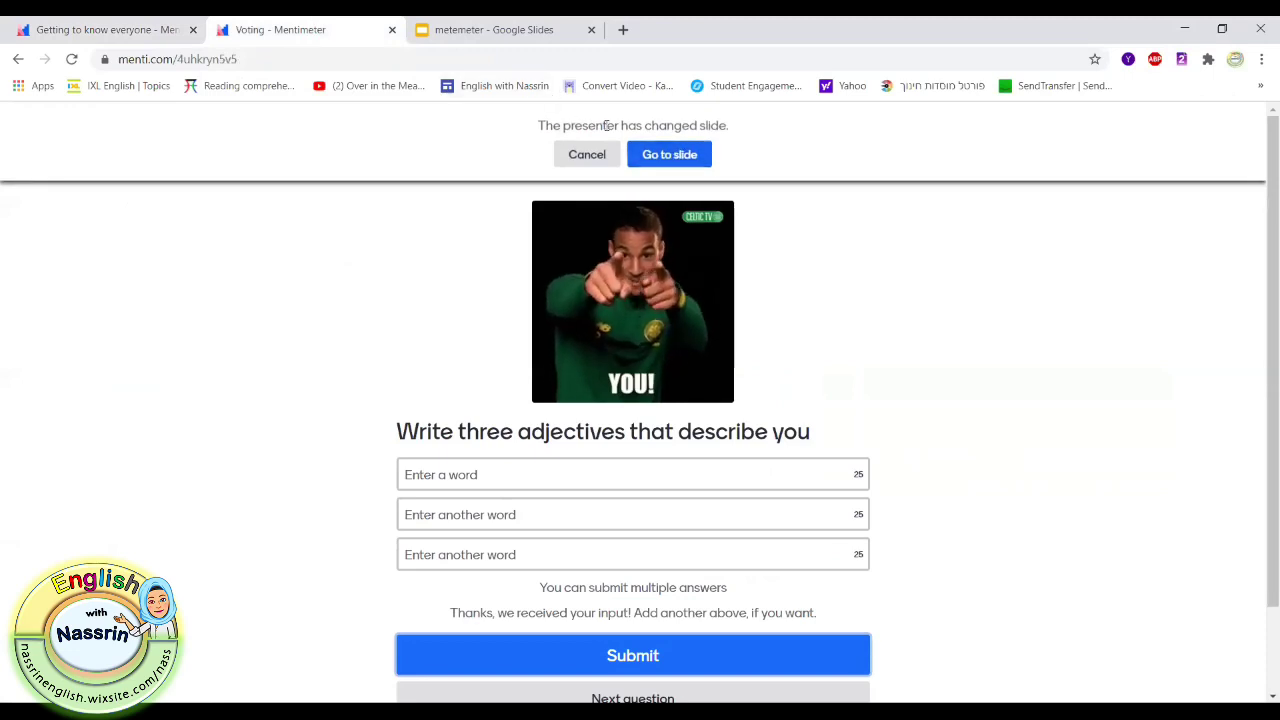
pyautogui.click(672, 154)
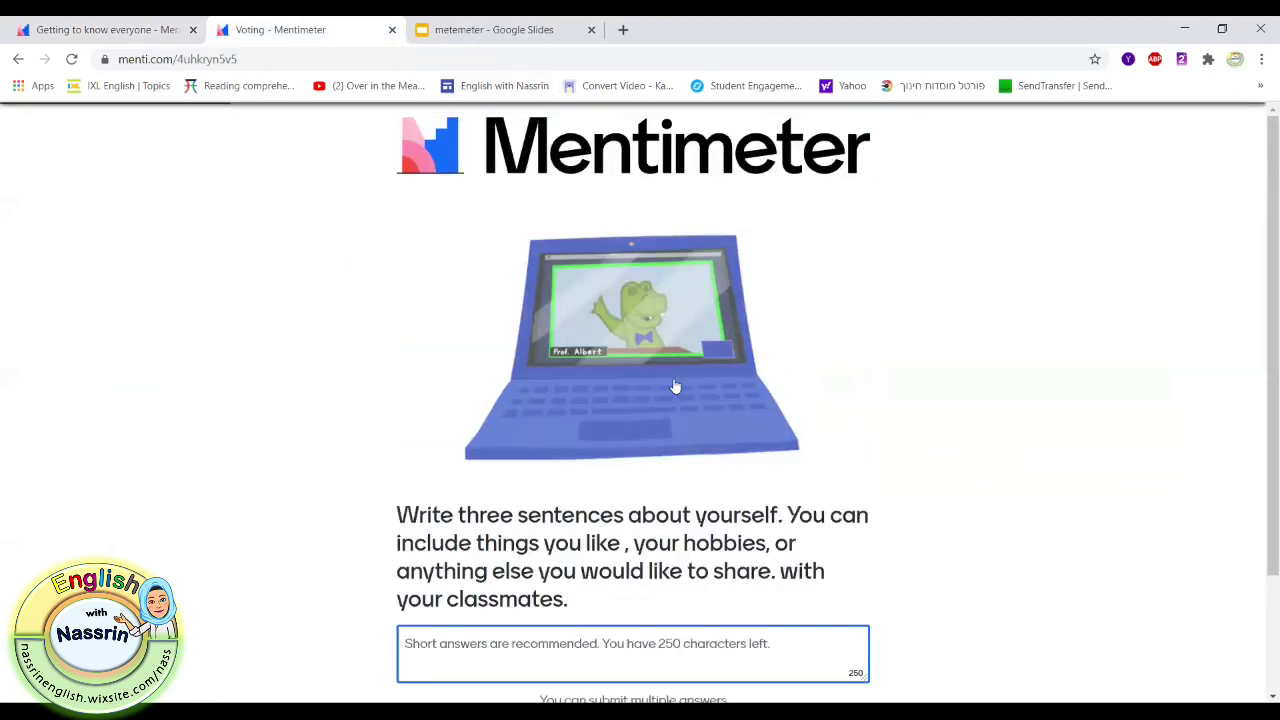
pyautogui.scroll(-1, 1259, 222)
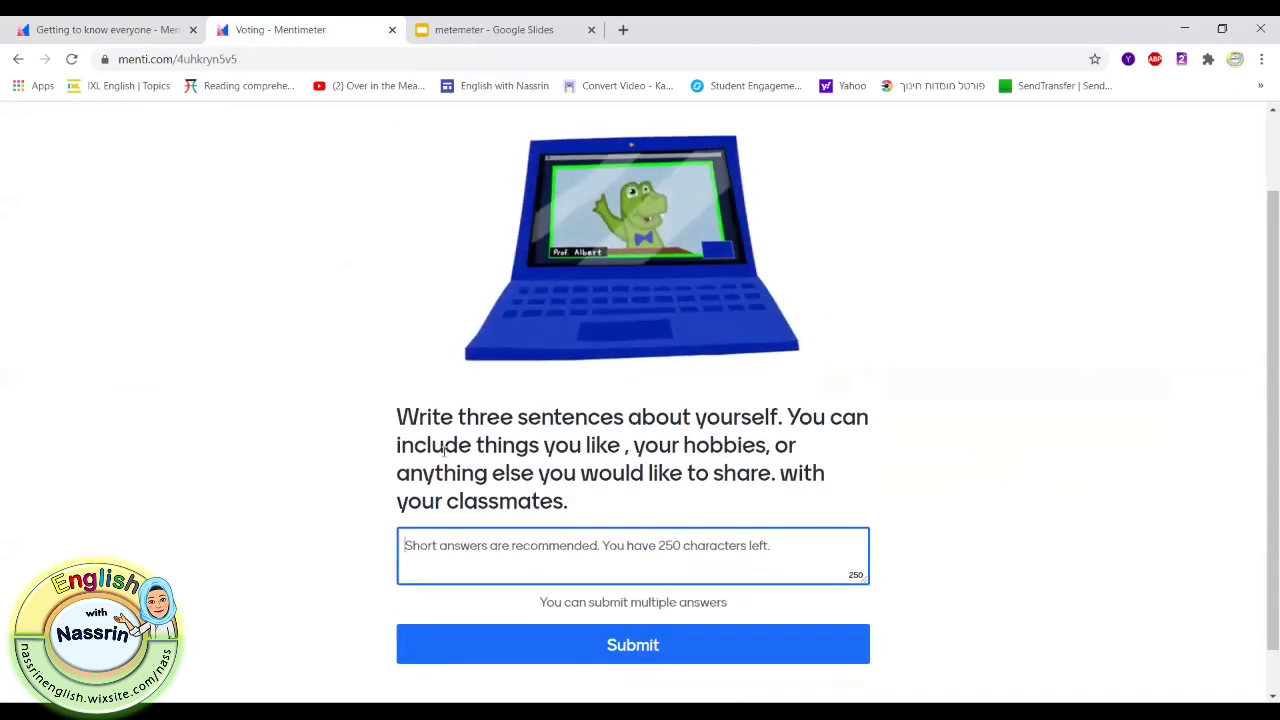
pyautogui.click(597, 546)
pyautogui.write('I like rea')
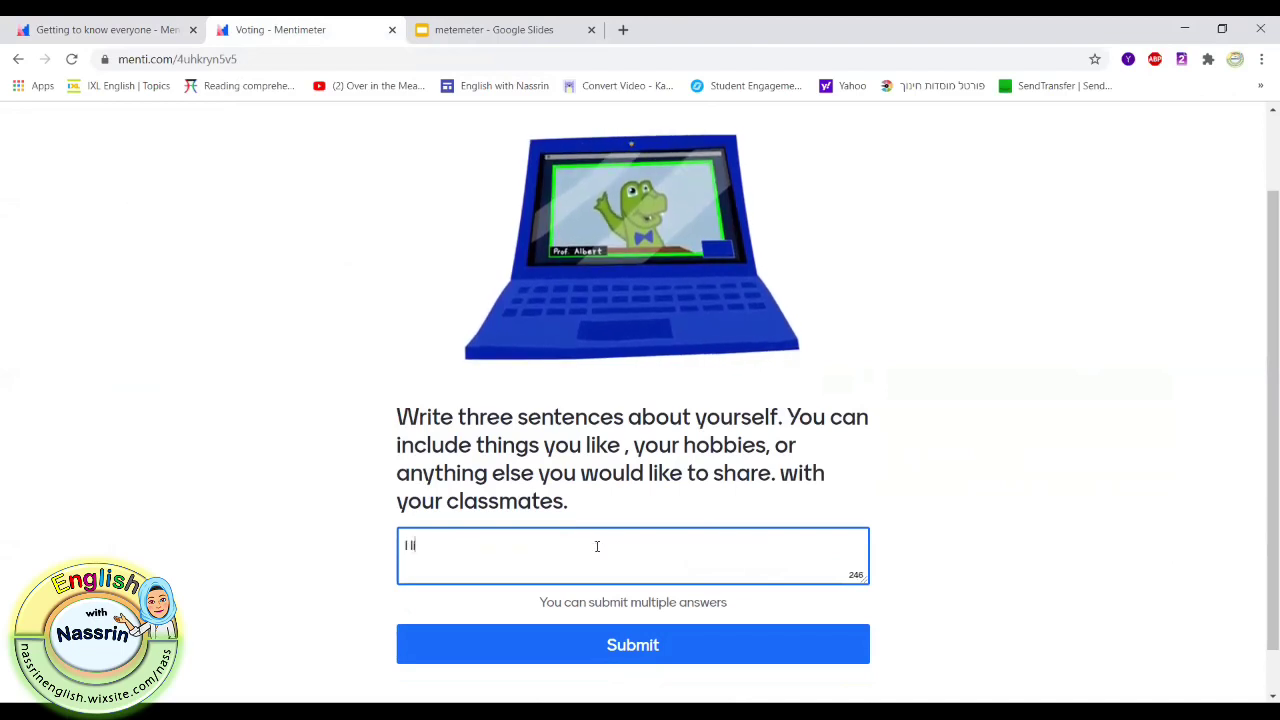
pyautogui.write('din')
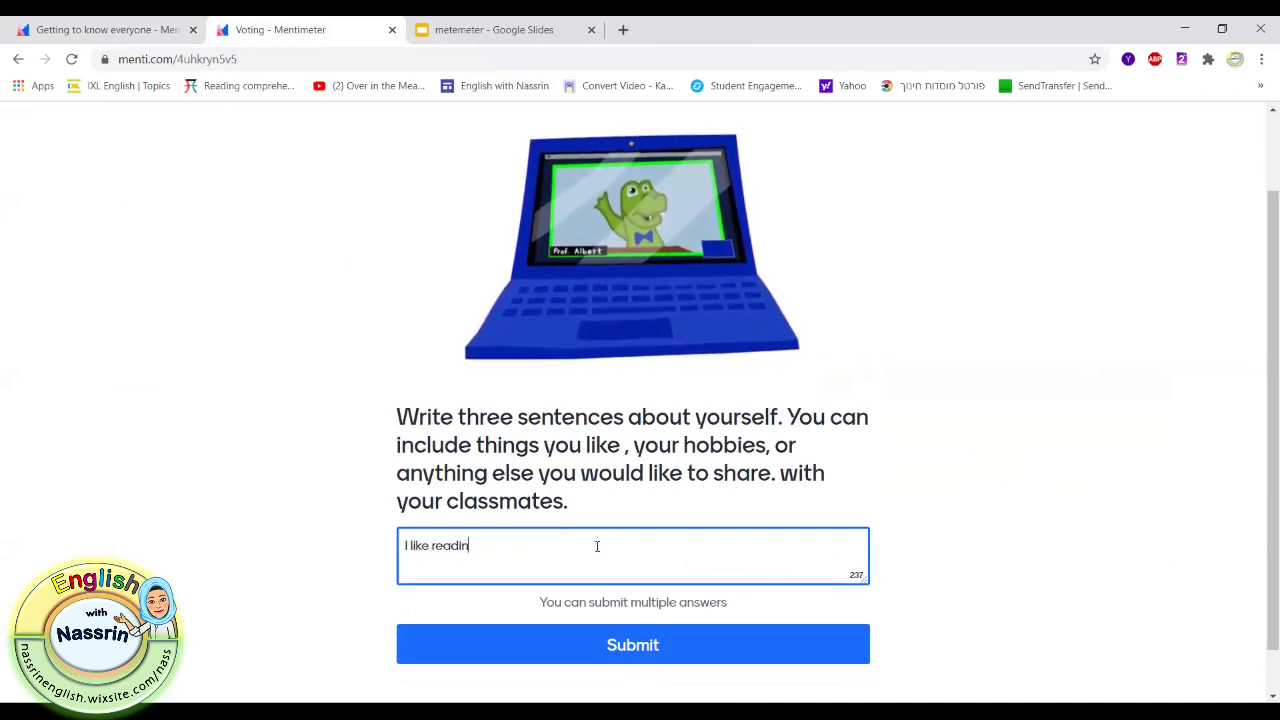
pyautogui.write('g and')
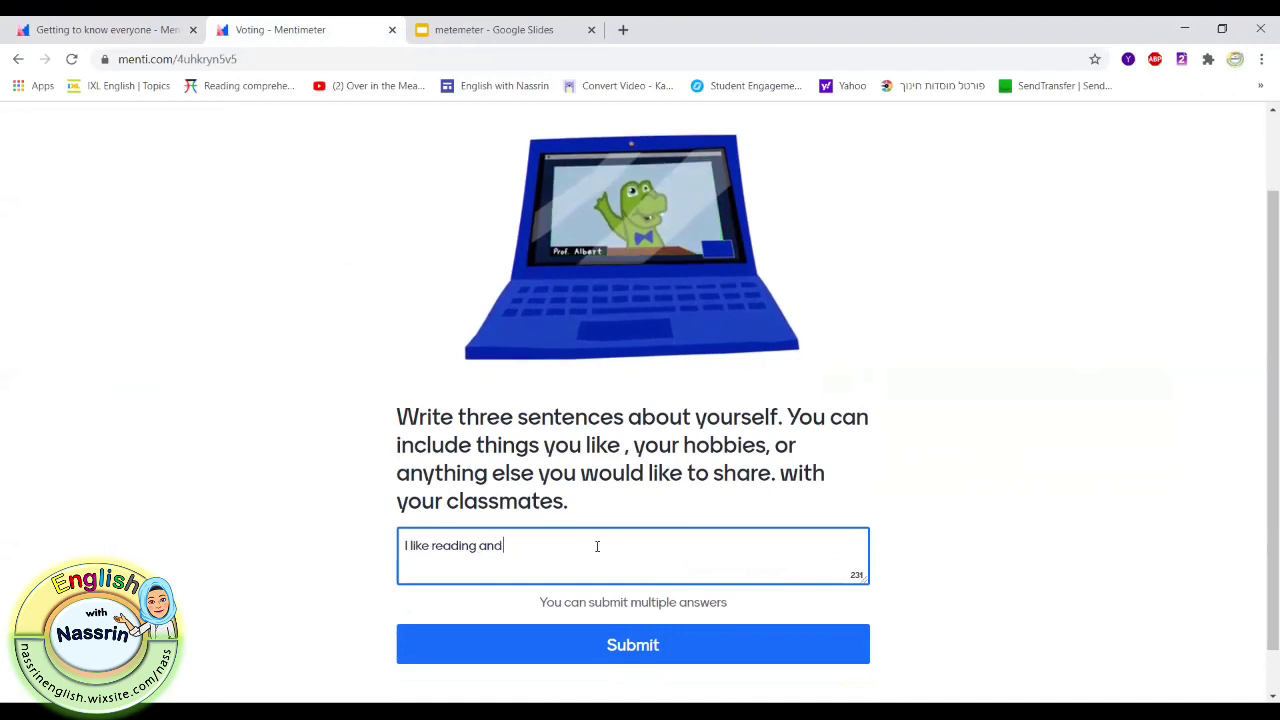
pyautogui.write(' swimming.')
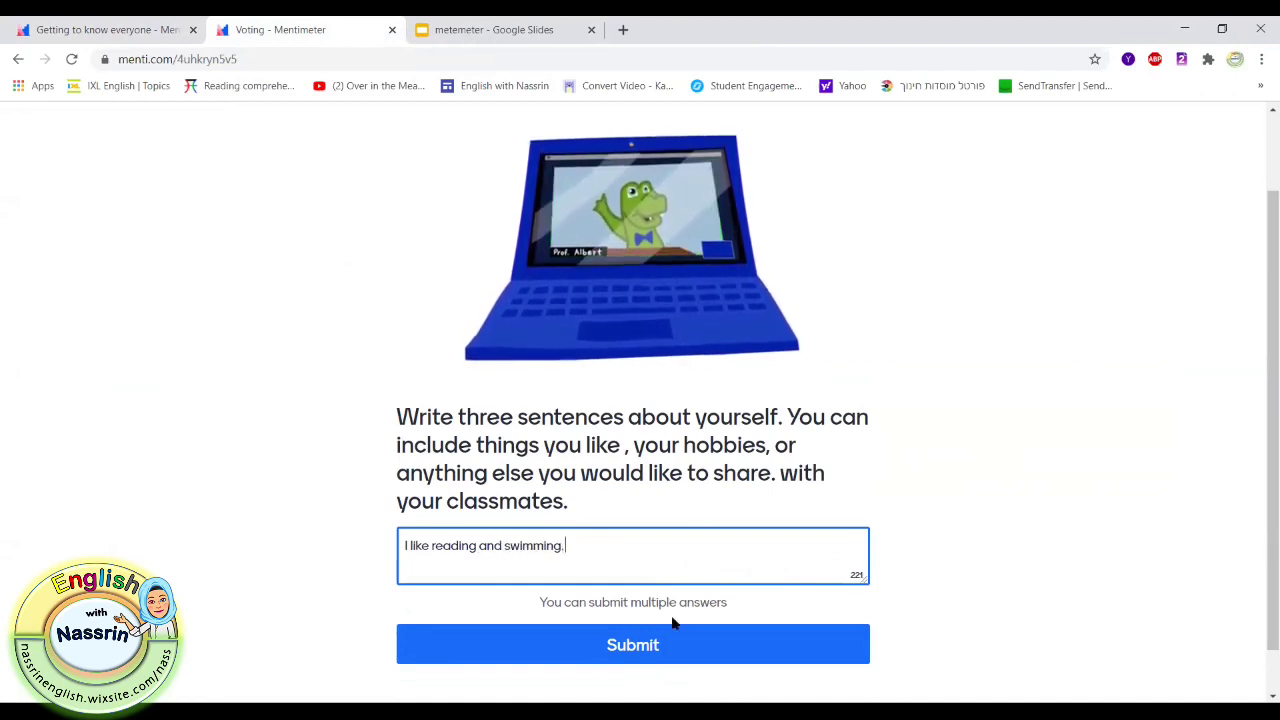
pyautogui.click(672, 655)
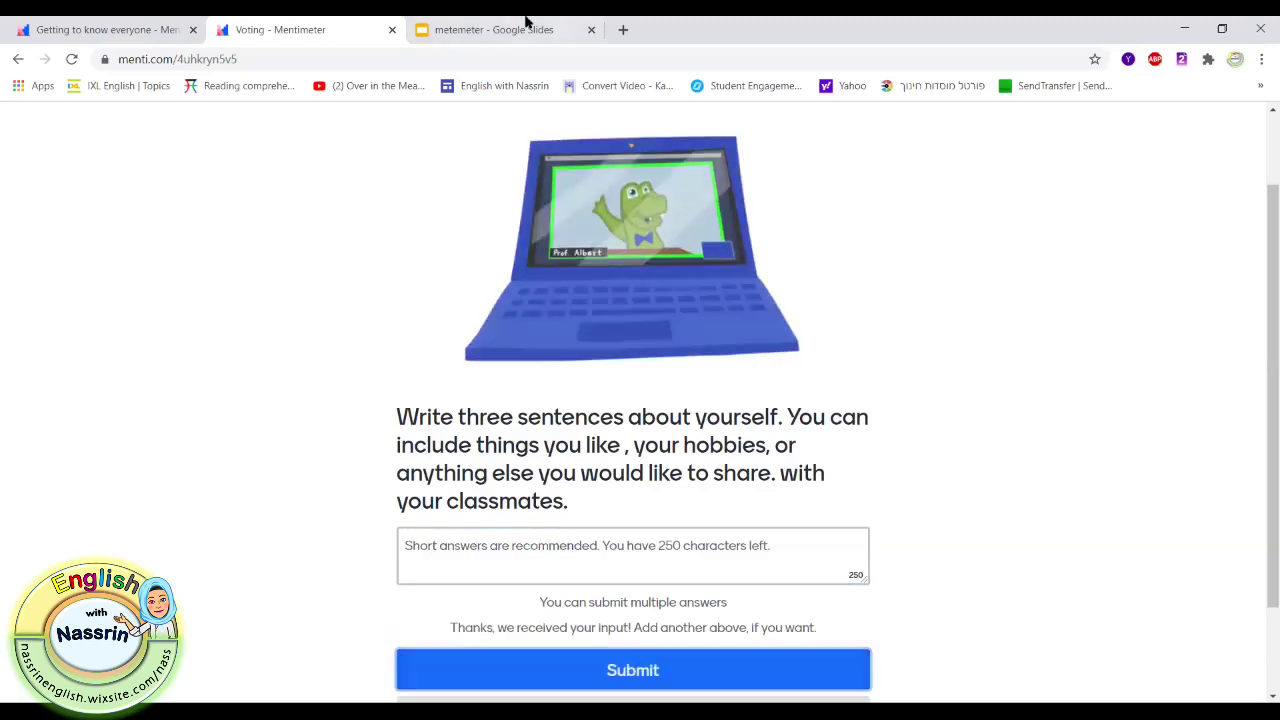
# - Advance the presentation to the "Do you have questions?" slide and bring the participant view to it
pyautogui.click(85, 29)
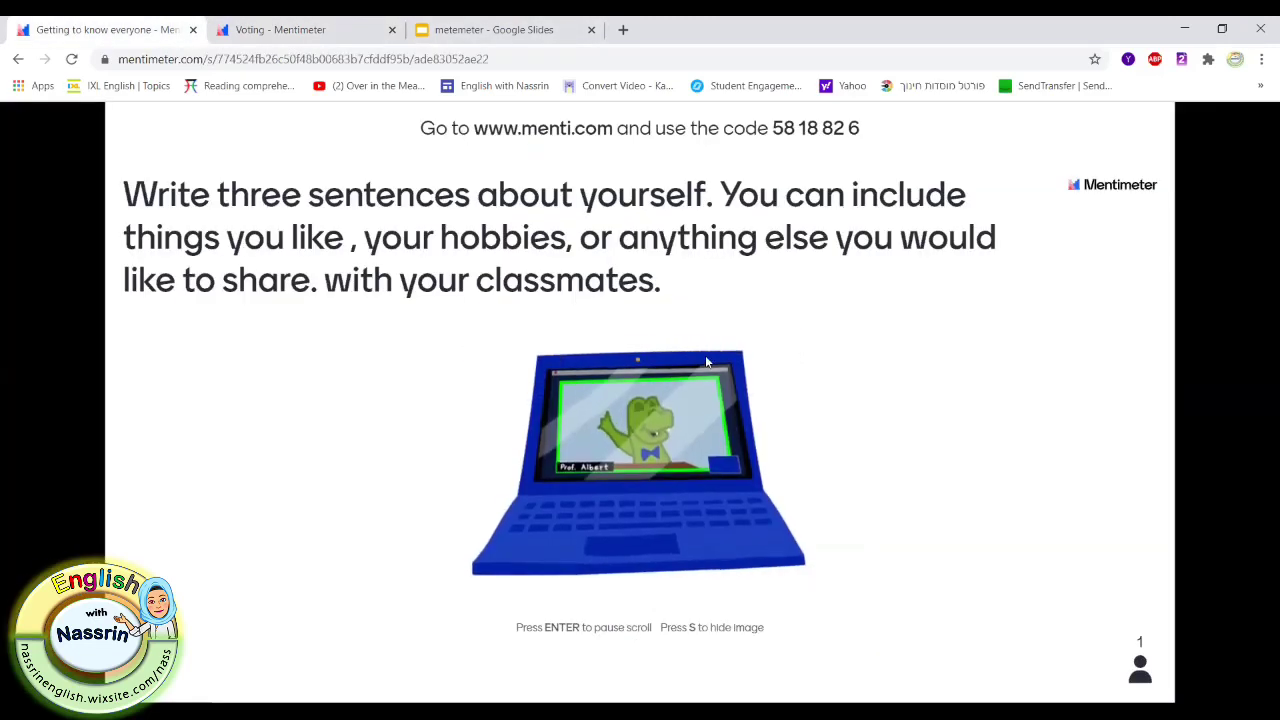
pyautogui.press('Right')
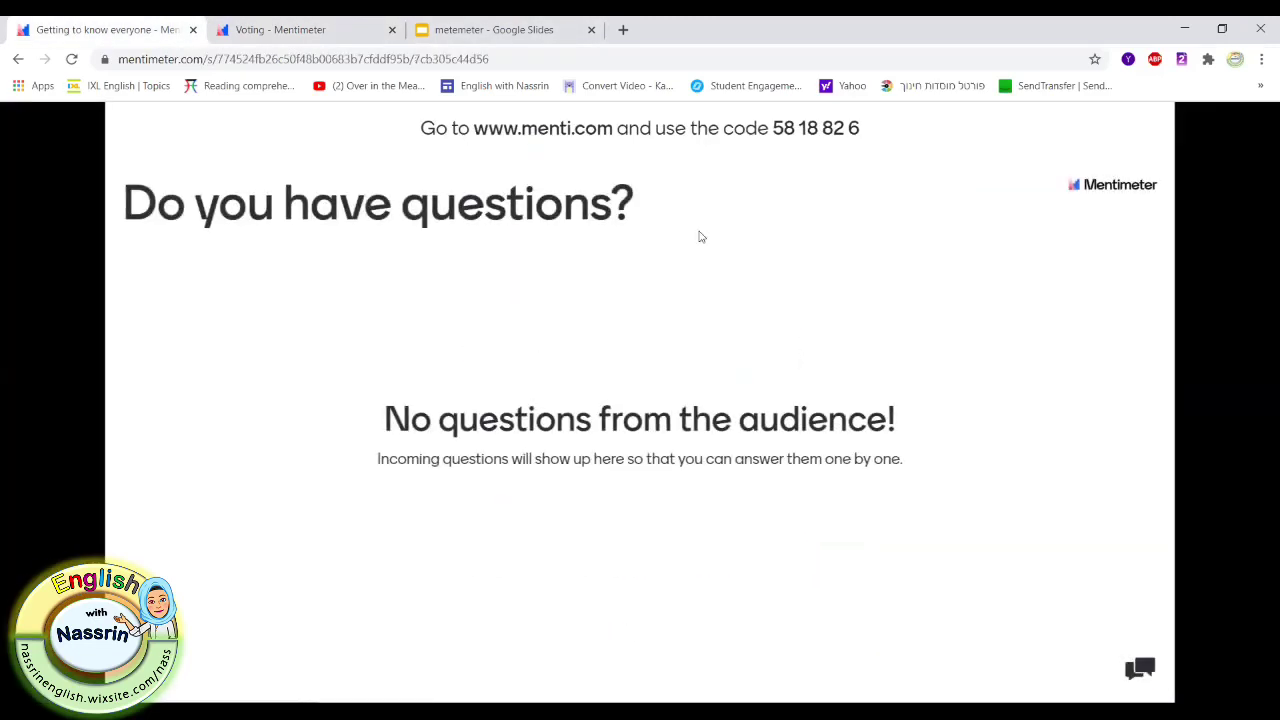
pyautogui.click(302, 29)
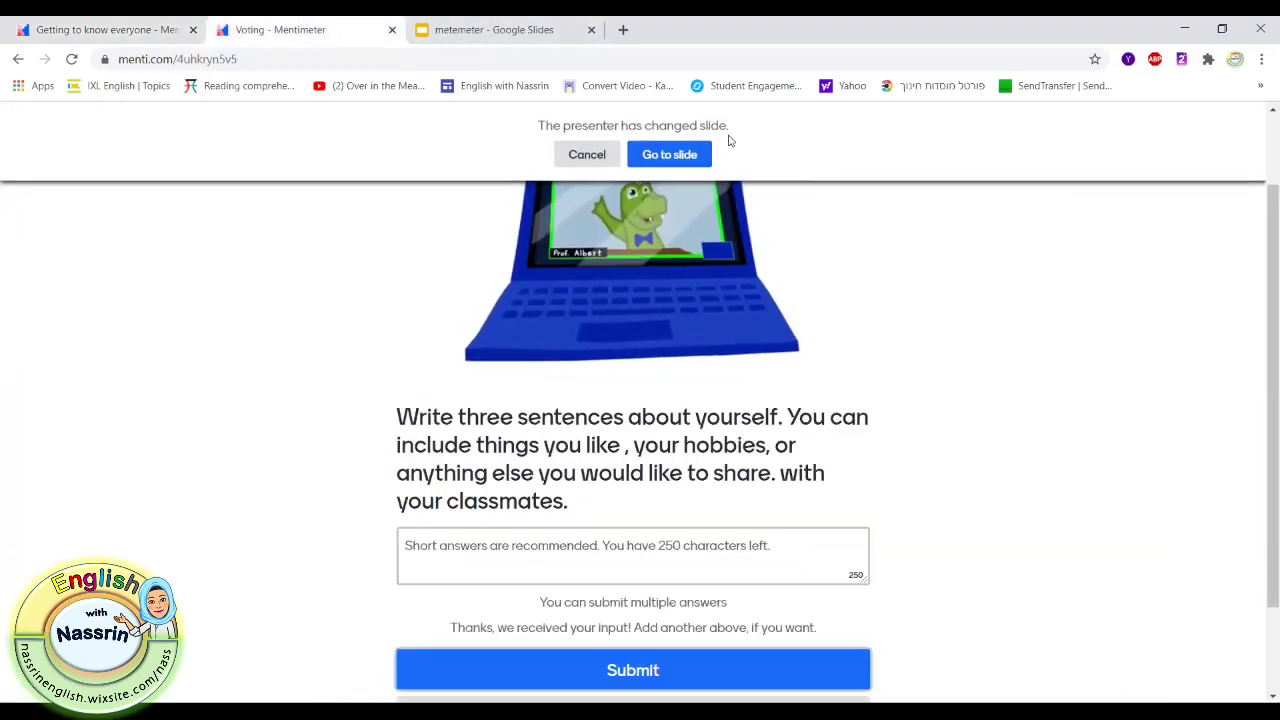
pyautogui.click(669, 154)
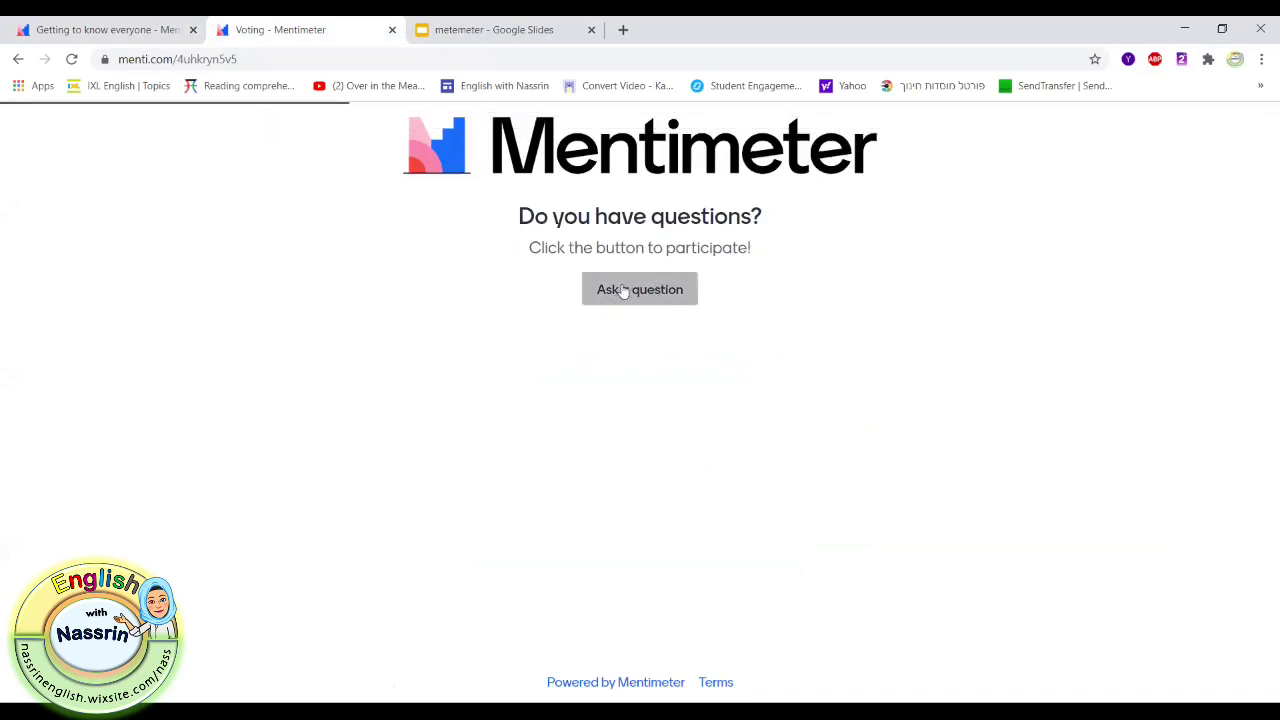
# - As the participant, submit the audience question "Will we only learn online ?"
pyautogui.click(633, 290)
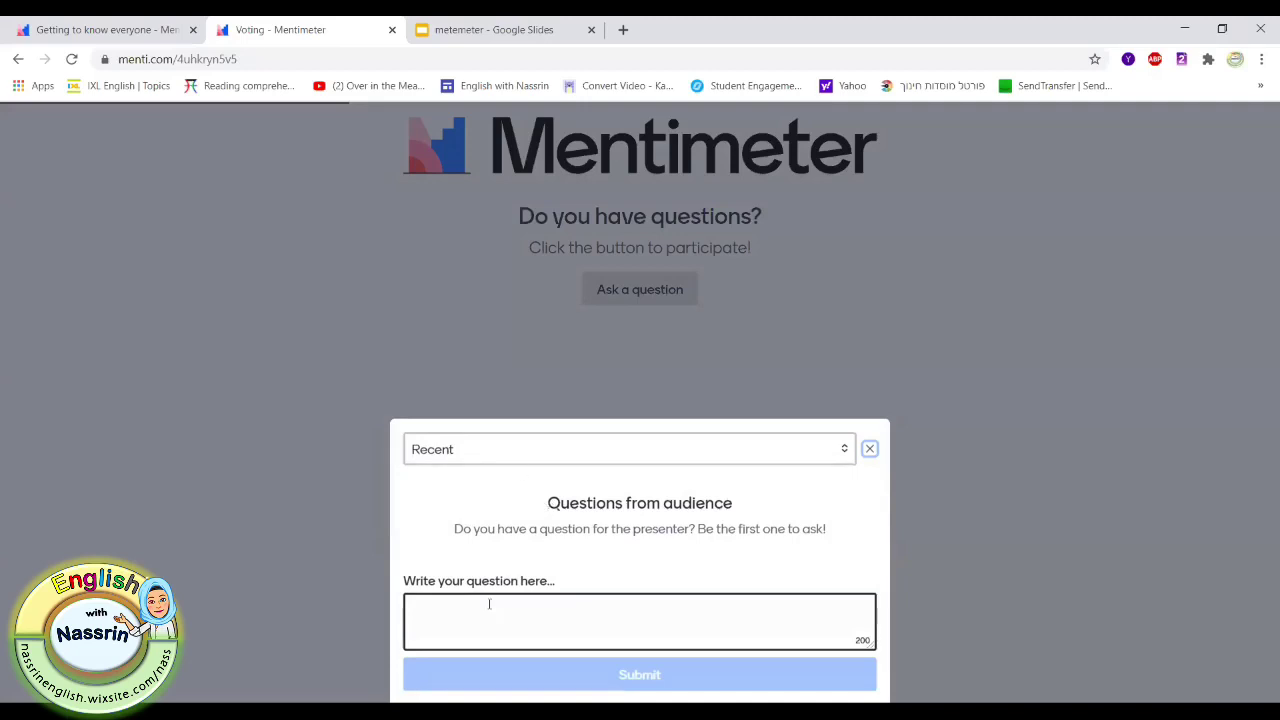
pyautogui.click(480, 620)
pyautogui.write('Will we  only learn online ?')
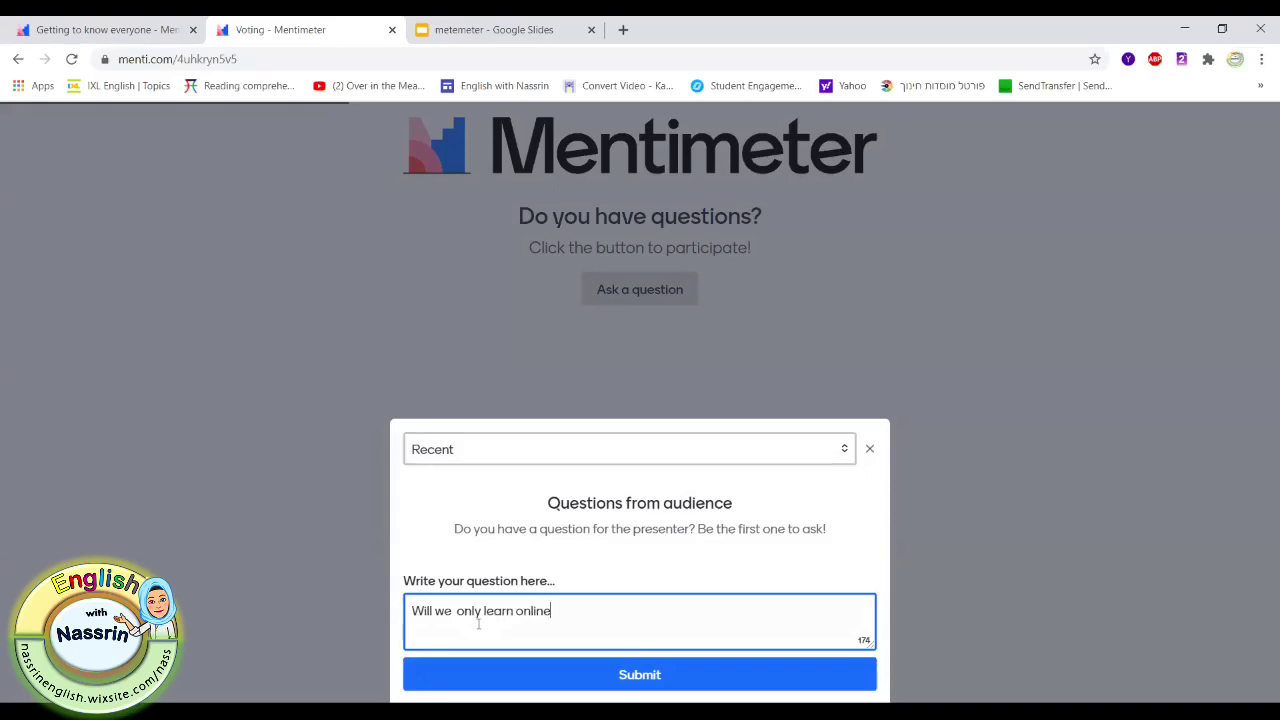
pyautogui.click(648, 677)
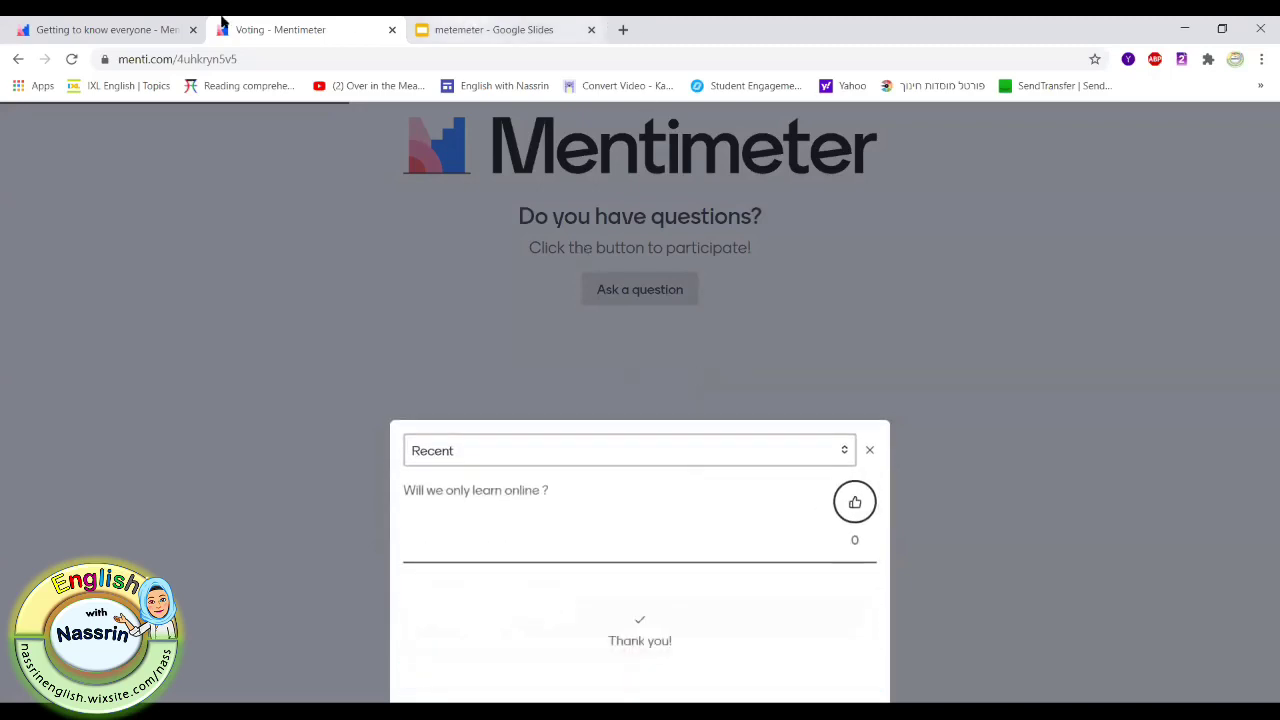
# - Advance the presentation to the indoor-activity quiz question and answer it as the participant with "Play on smart phone devices"
pyautogui.click(148, 33)
pyautogui.hotkey('ctrl', 'Tab')
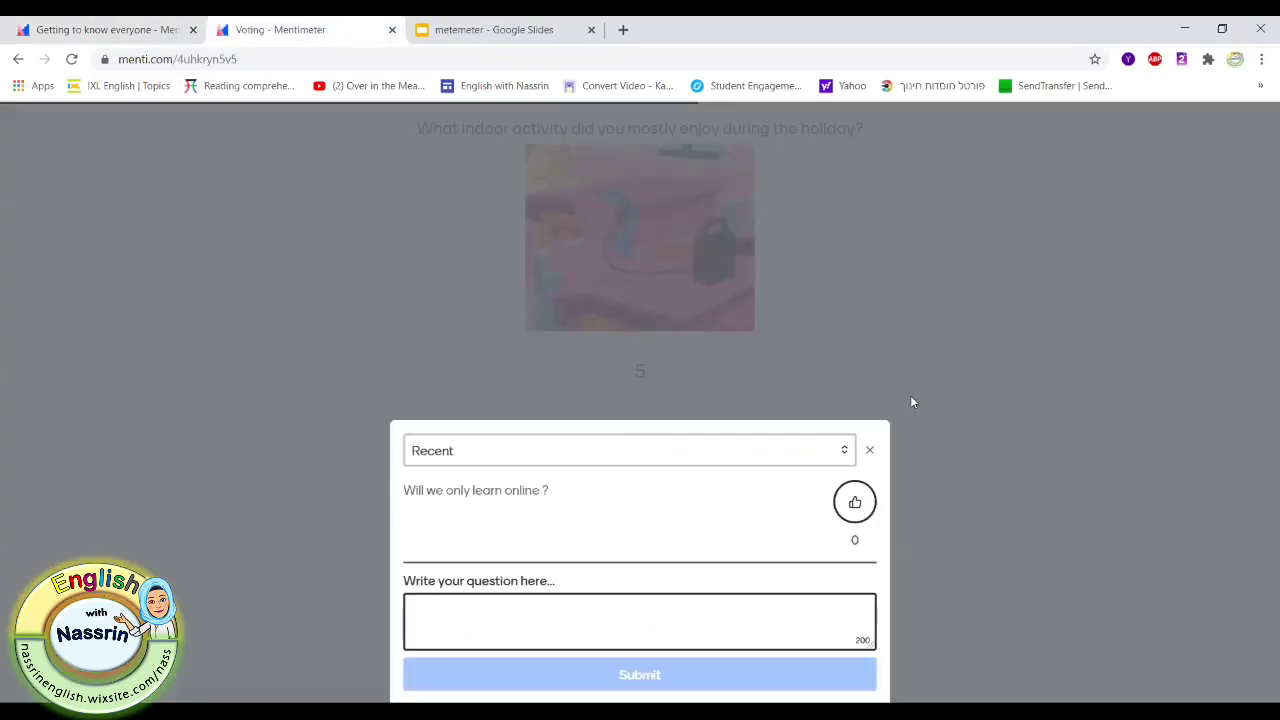
pyautogui.click(870, 453)
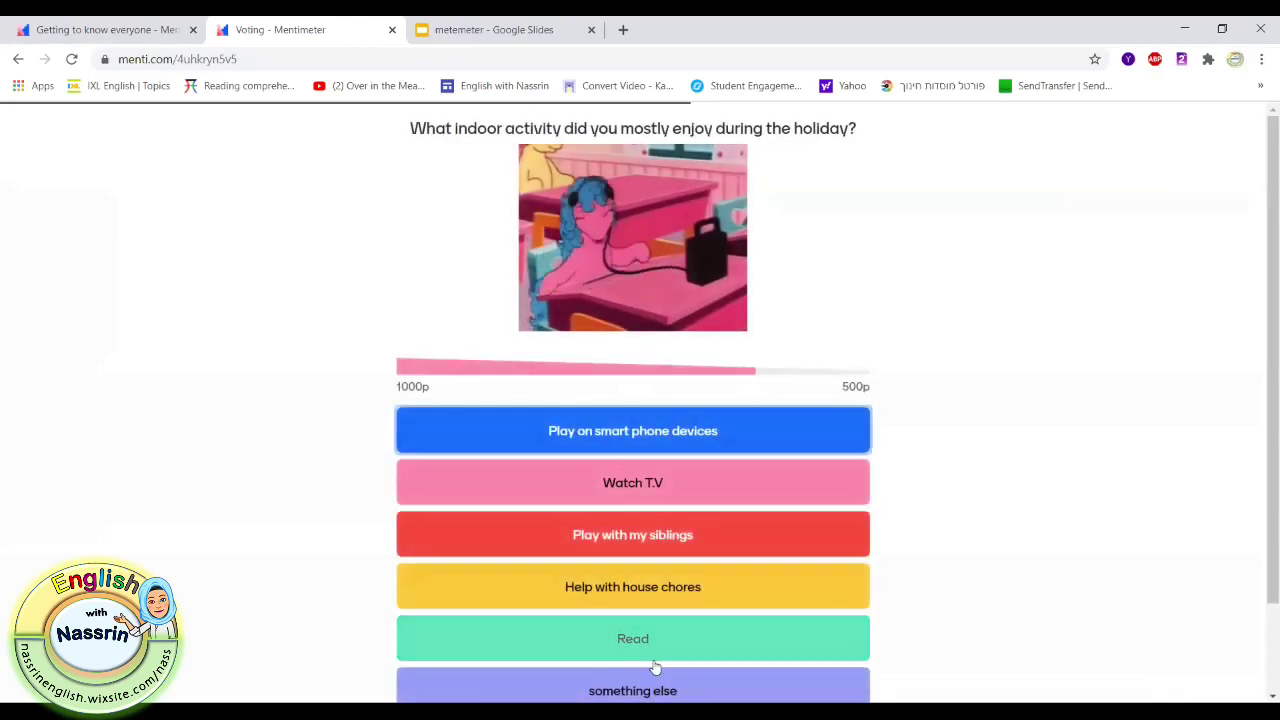
pyautogui.click(654, 440)
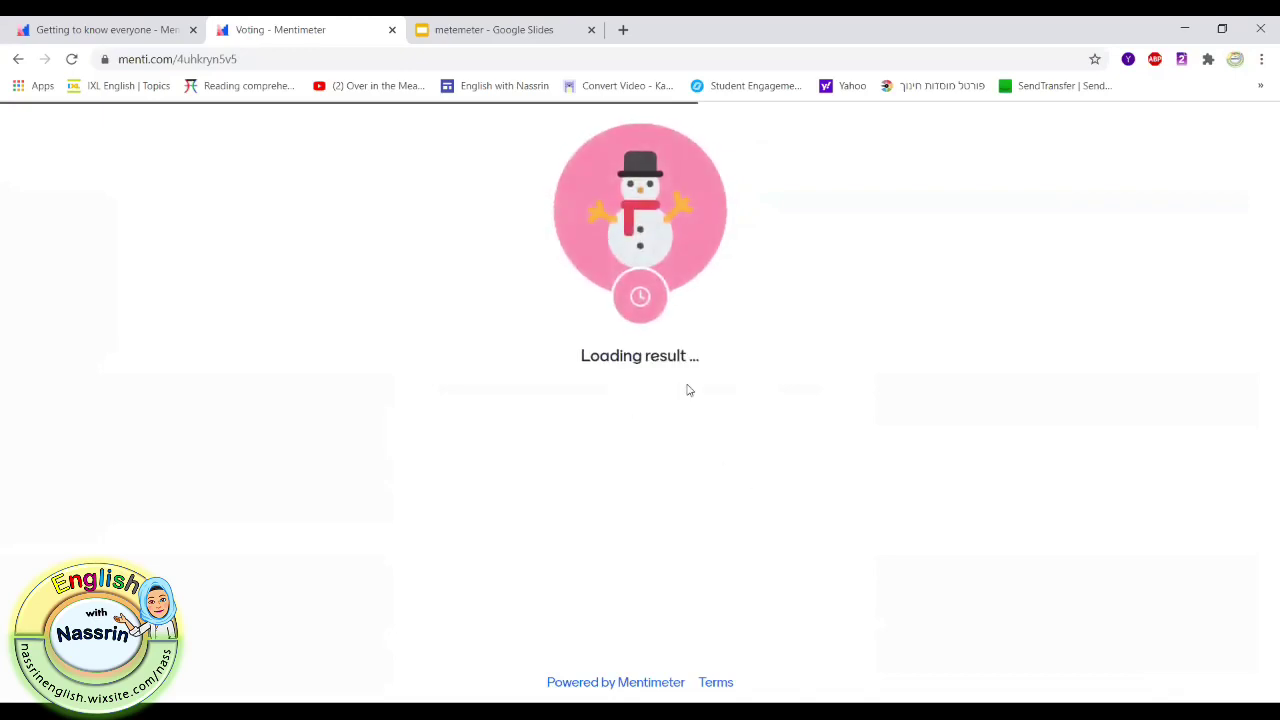
# - View the quiz results in the presentation, then give a heart reaction as the participant on the slide about starting school this year
pyautogui.click(95, 20)
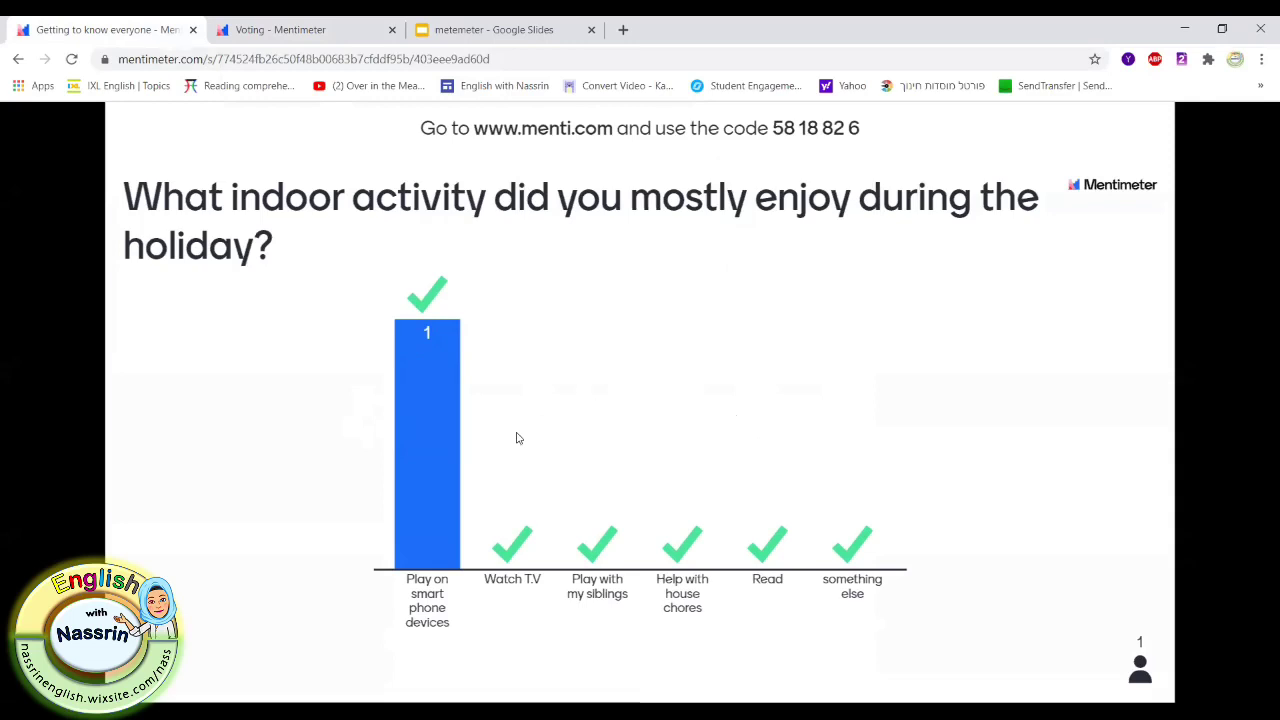
pyautogui.hotkey('ctrl', 'Tab')
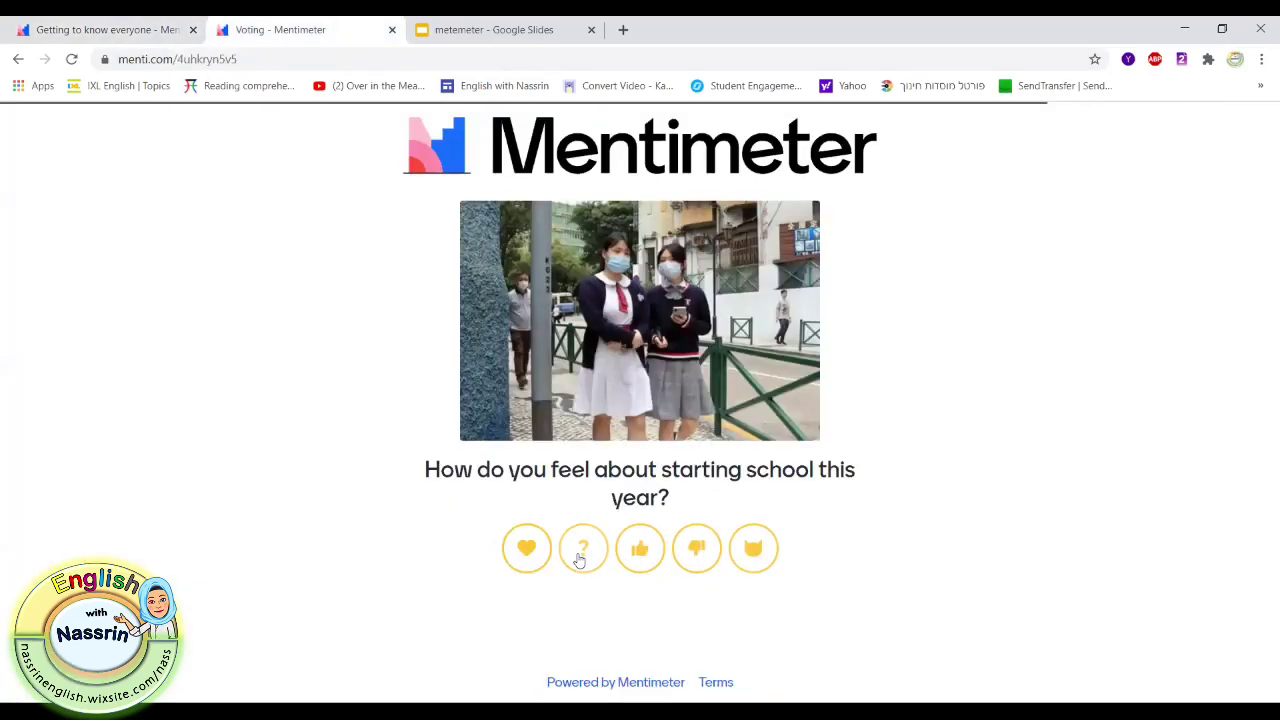
pyautogui.click(527, 550)
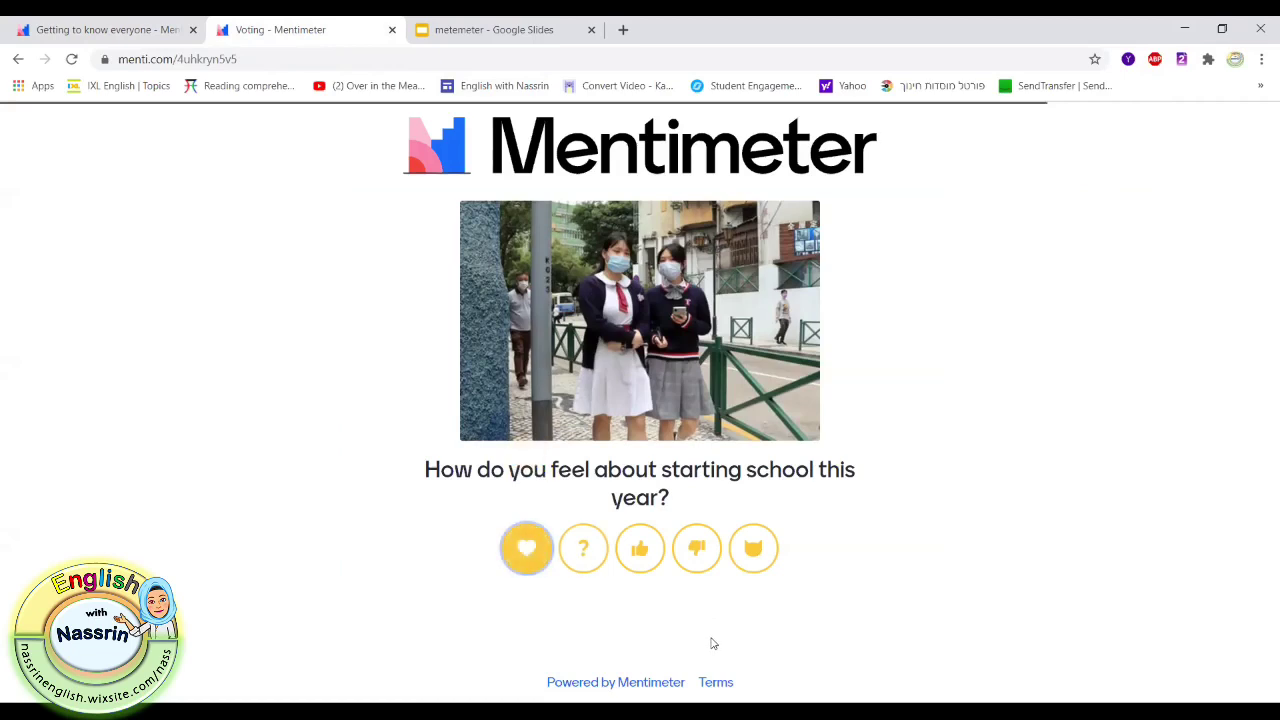
# - Check the heart reaction in the presentation and advance to the "What do you want your teacher to know about you?" slide
pyautogui.click(97, 22)
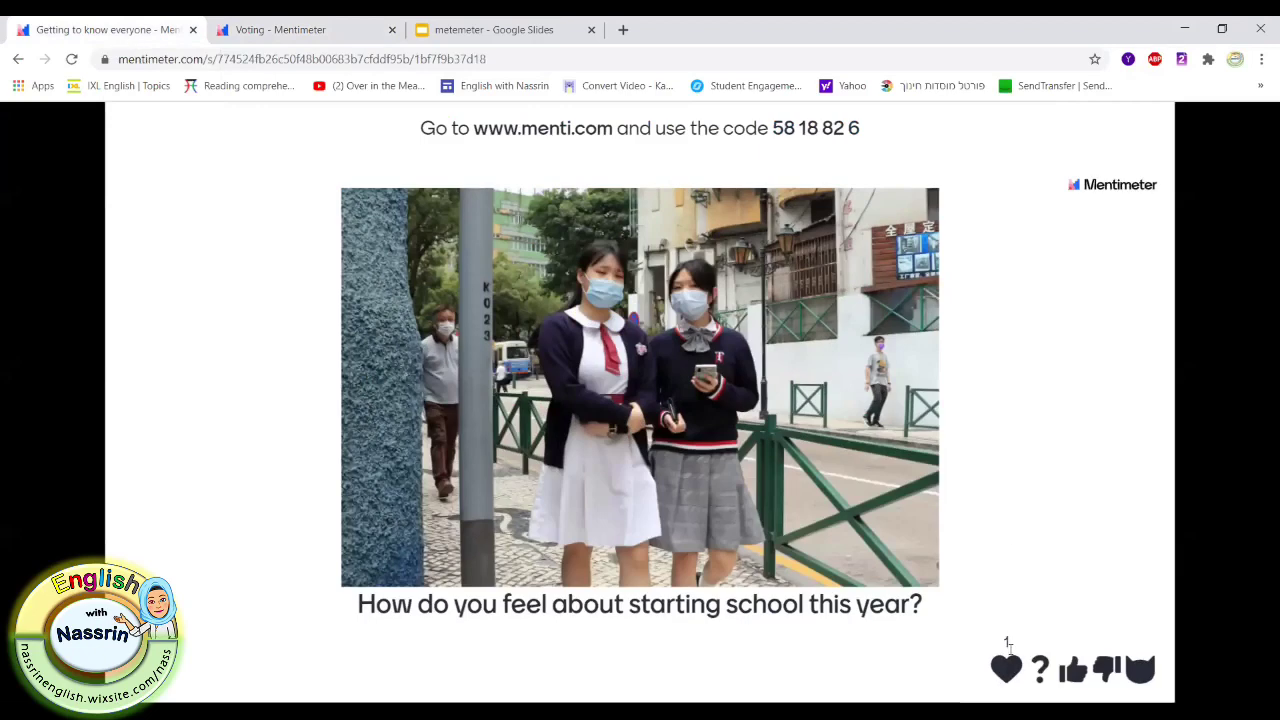
pyautogui.click(311, 22)
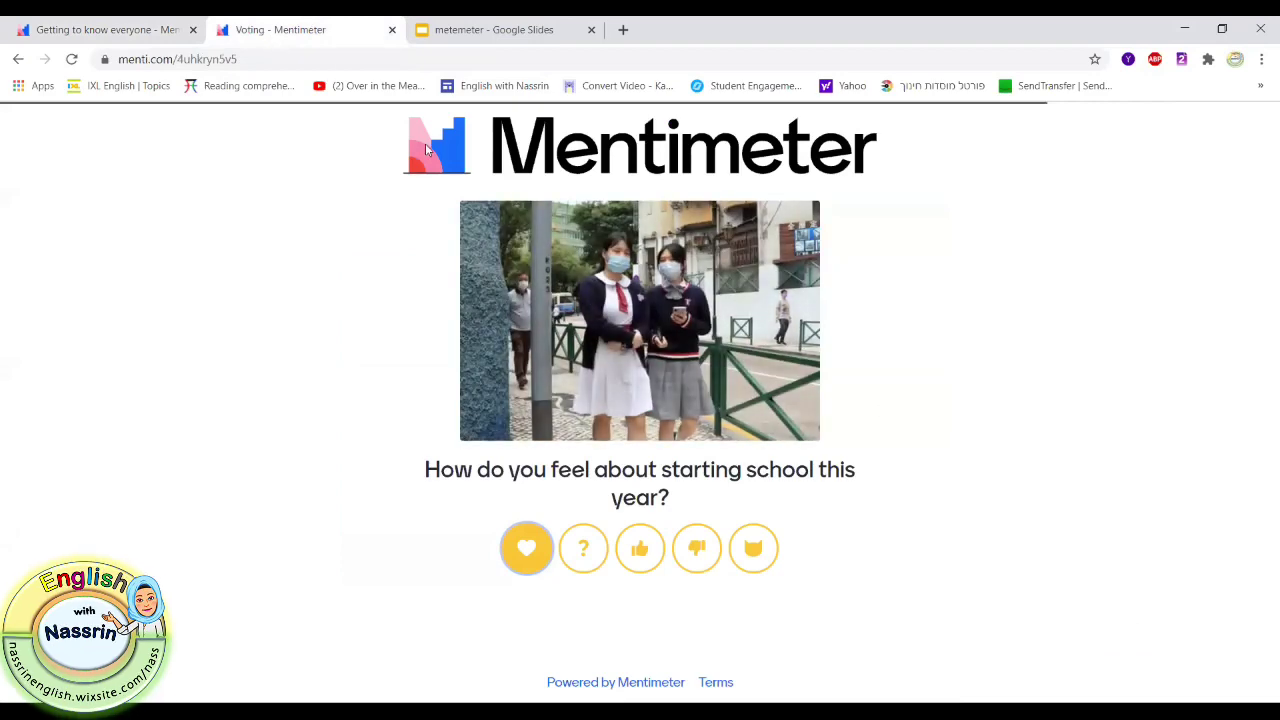
pyautogui.click(93, 24)
pyautogui.press('Right')
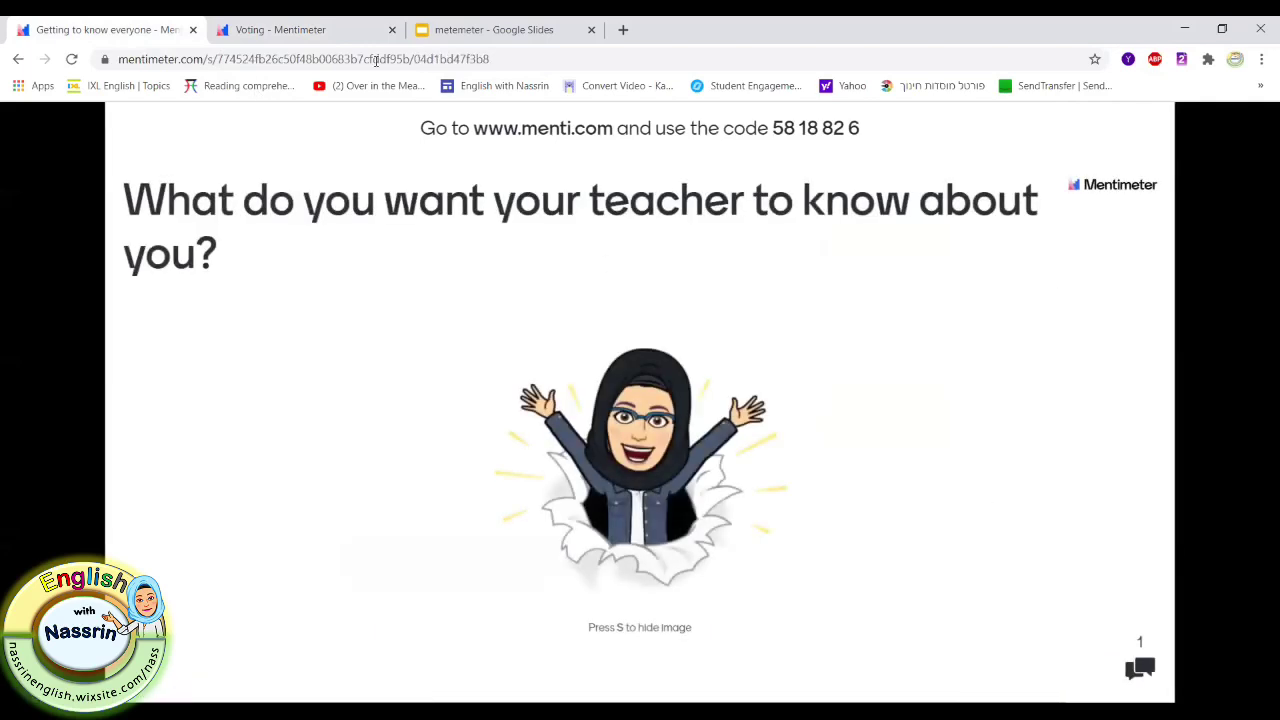
# - As the participant, submit "I like to speak English but I don't like to write a lot." on the teacher slide
pyautogui.click(290, 29)
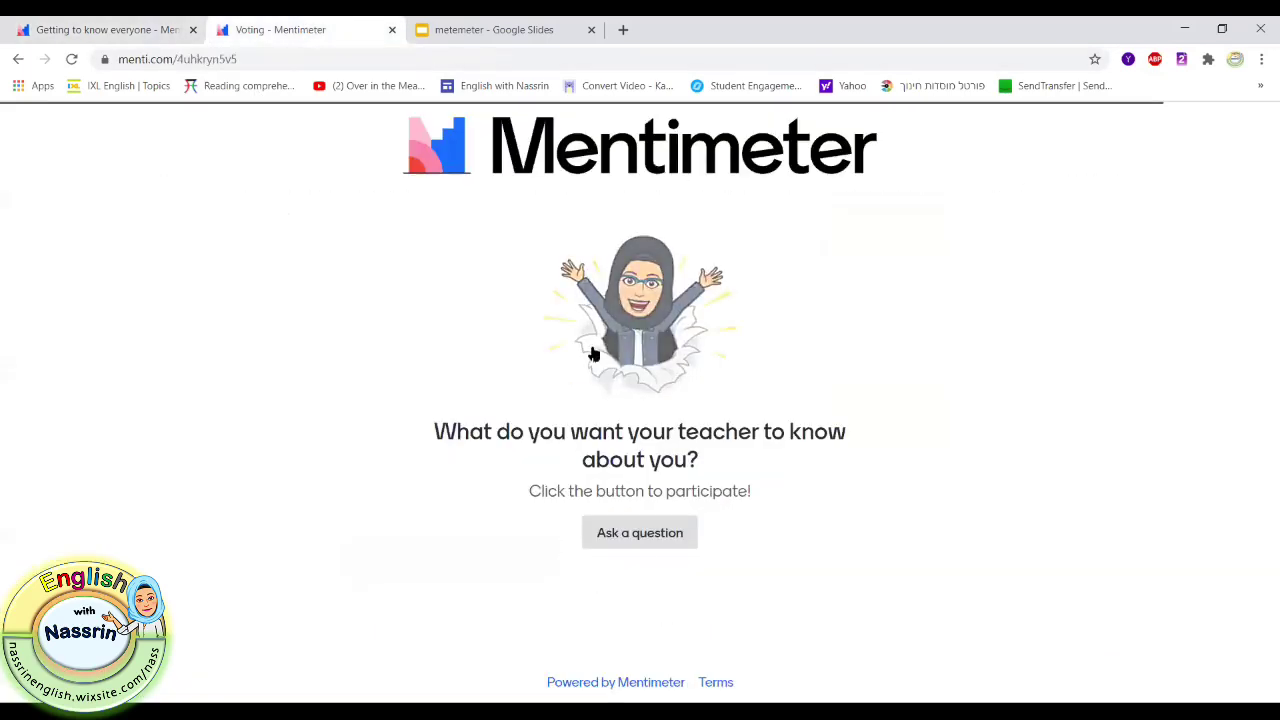
pyautogui.click(660, 534)
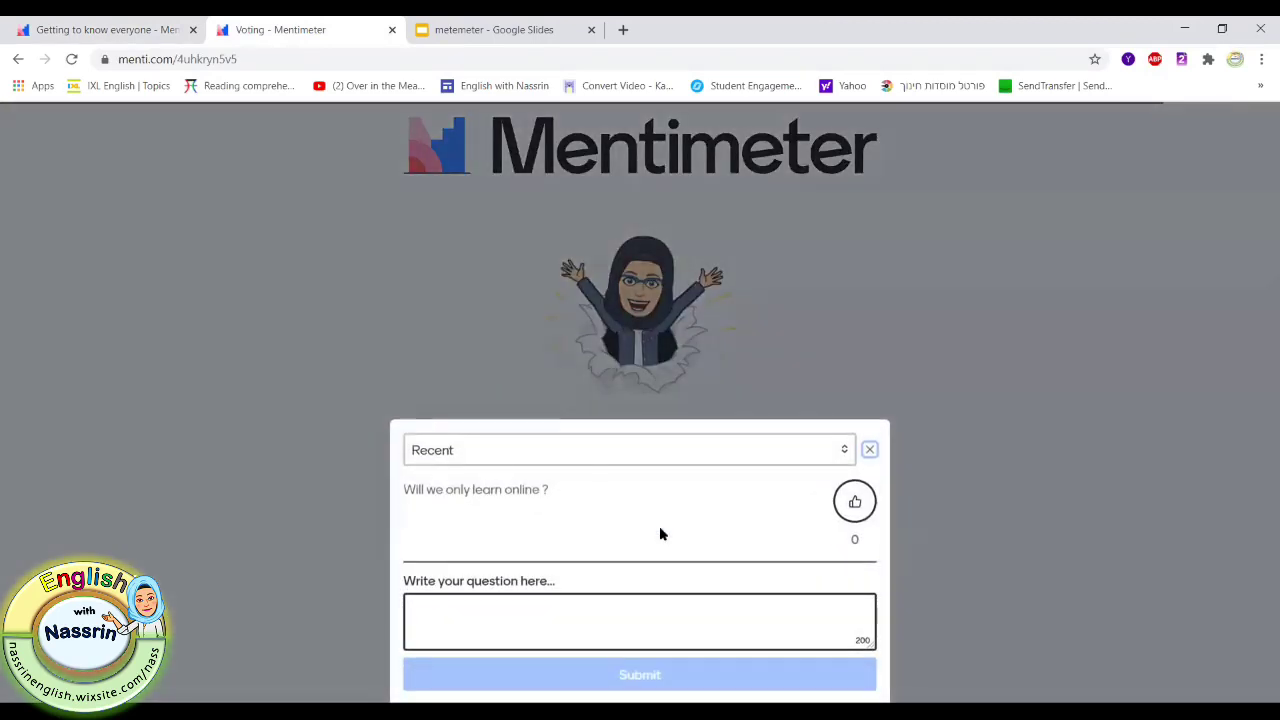
pyautogui.click(532, 615)
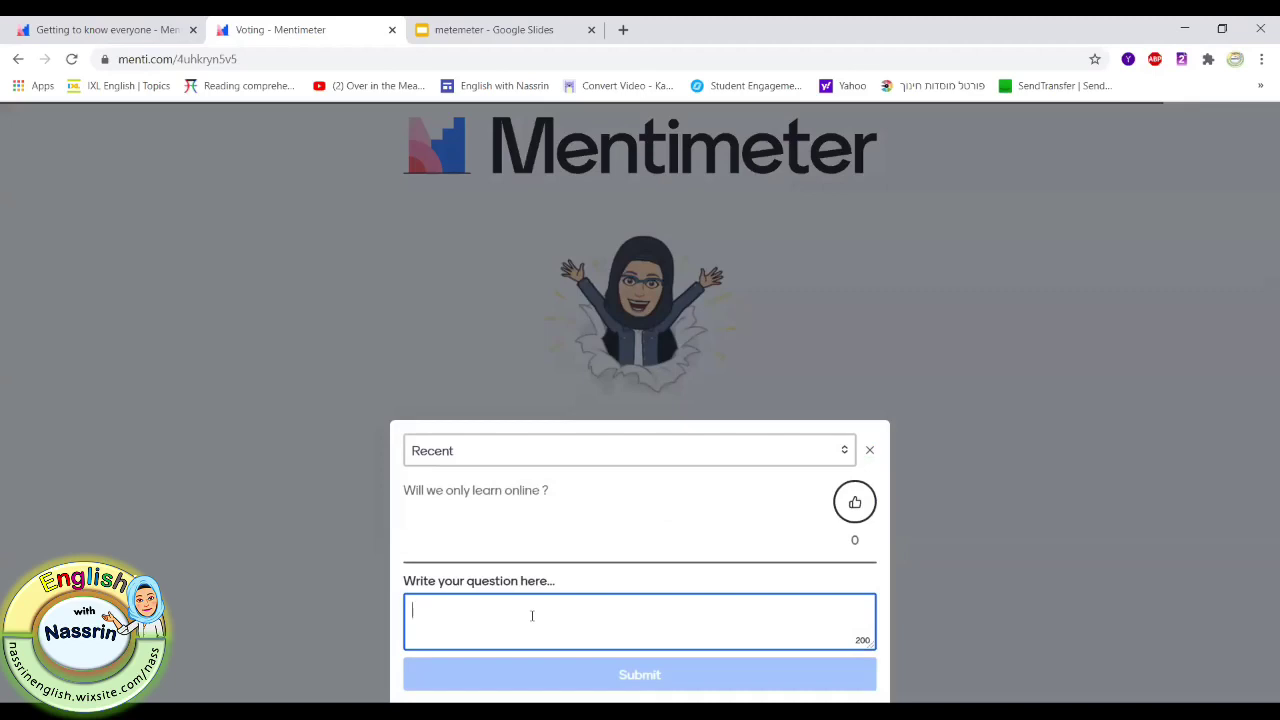
pyautogui.write('I')
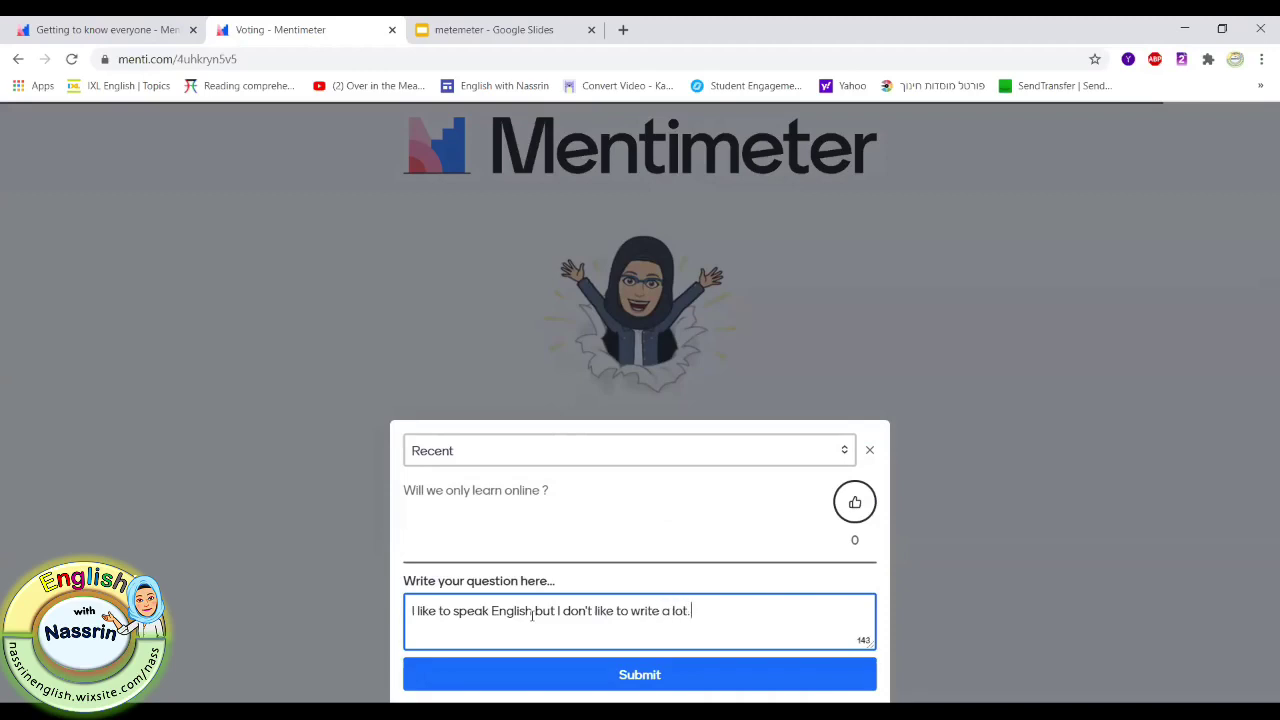
pyautogui.click(625, 683)
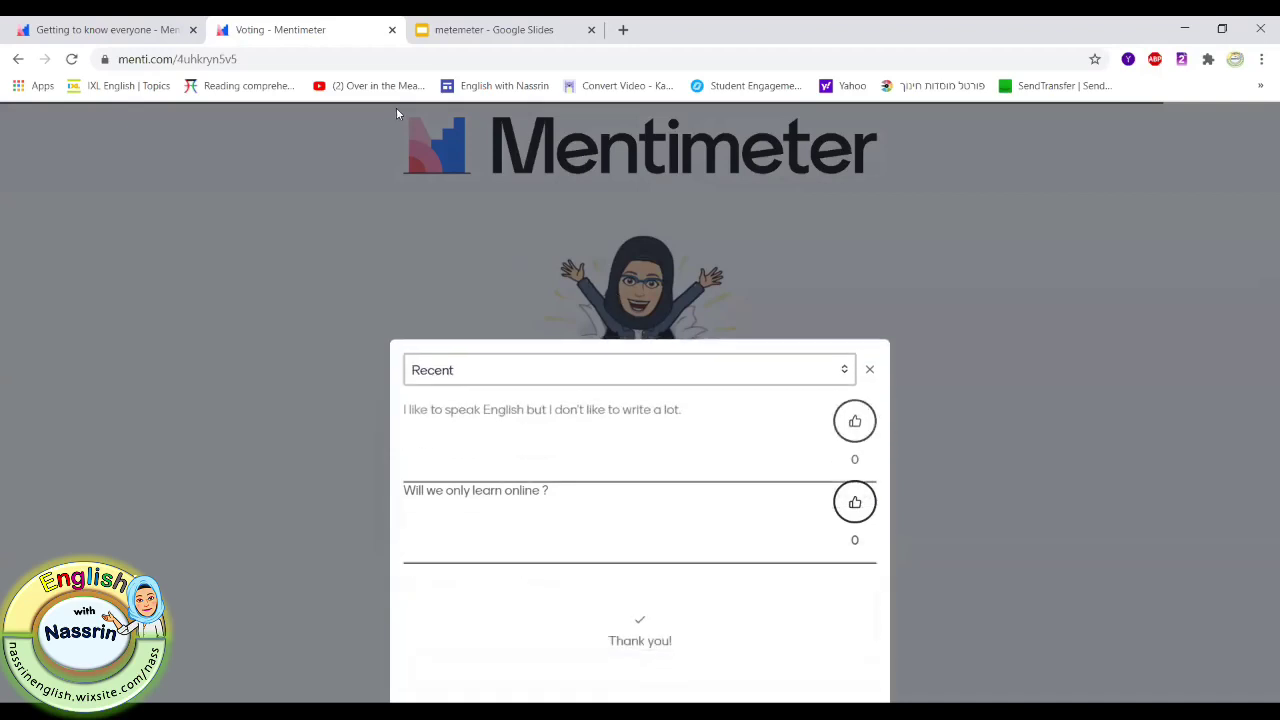
# - Review the submitted audience questions in the presentation, close their list and advance to the closing quote slide
pyautogui.click(126, 22)
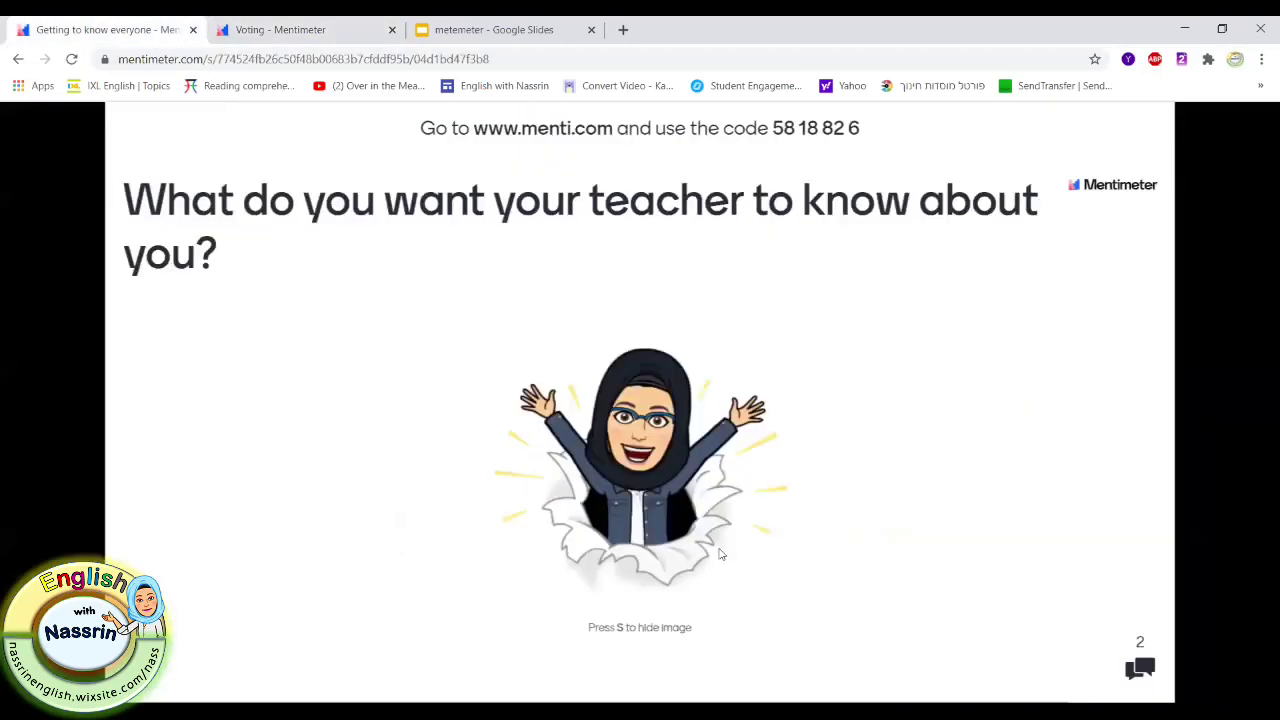
pyautogui.click(1136, 666)
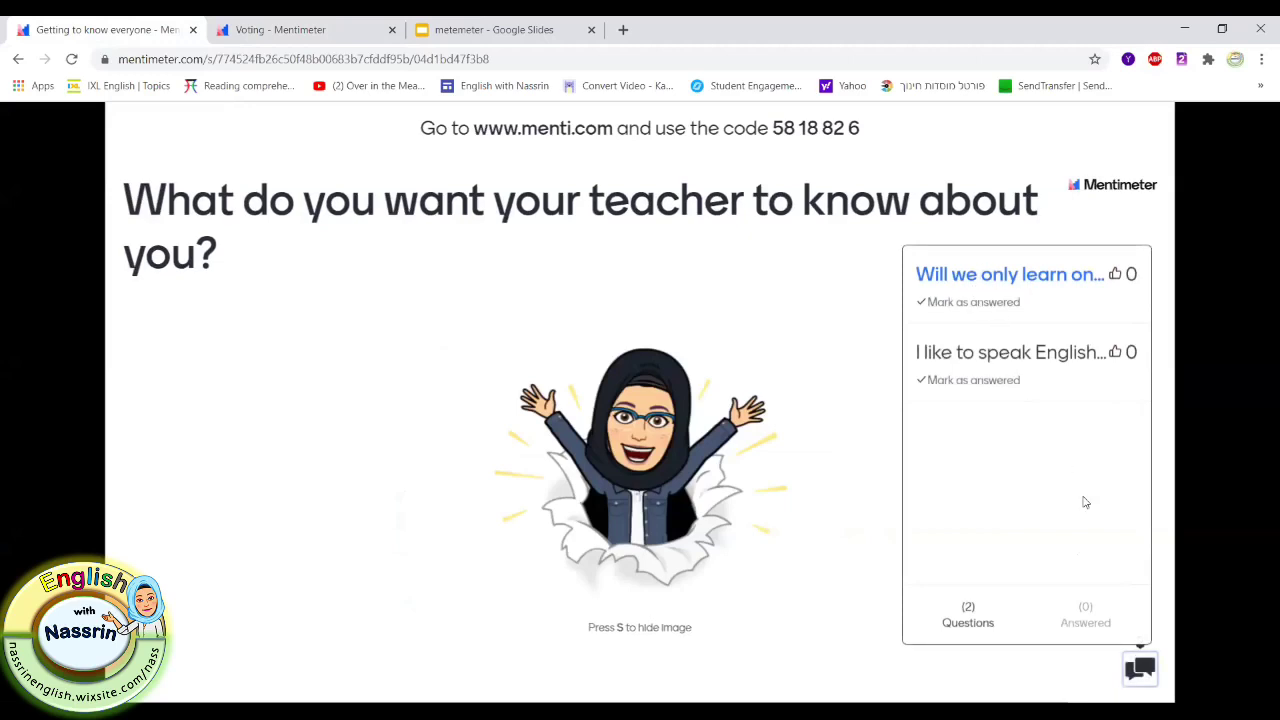
pyautogui.click(1164, 544)
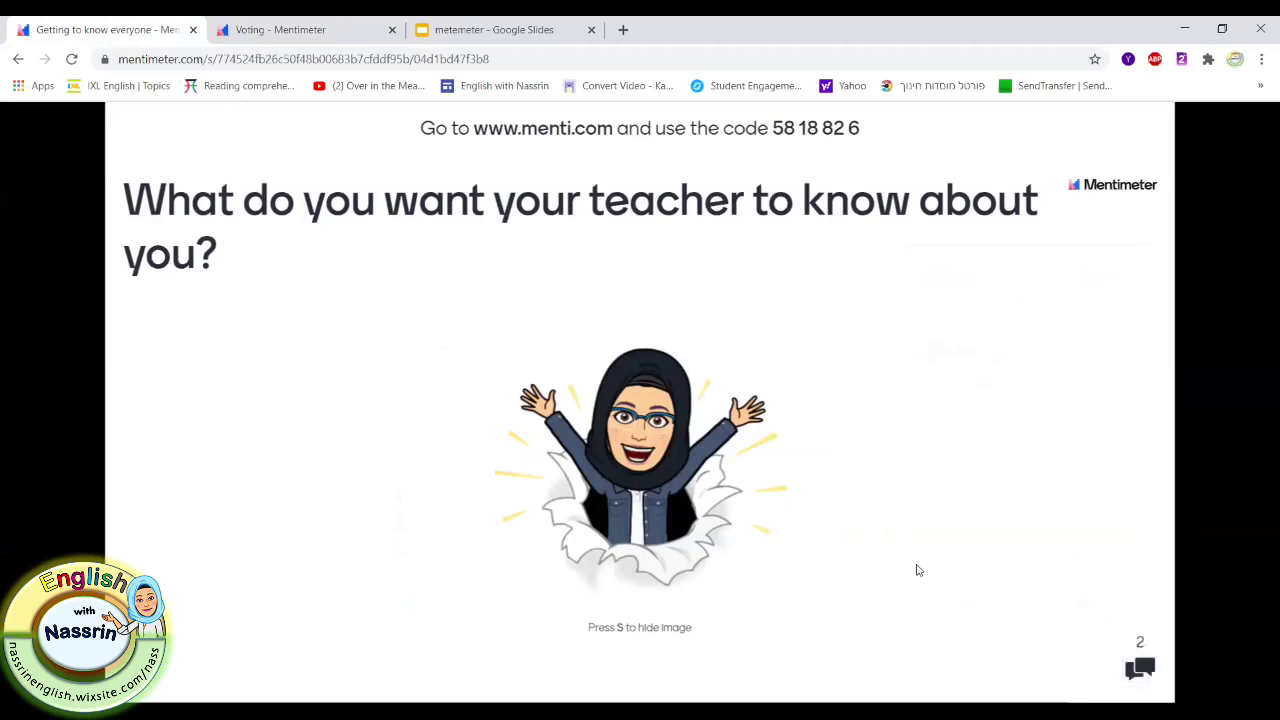
pyautogui.press('Right')
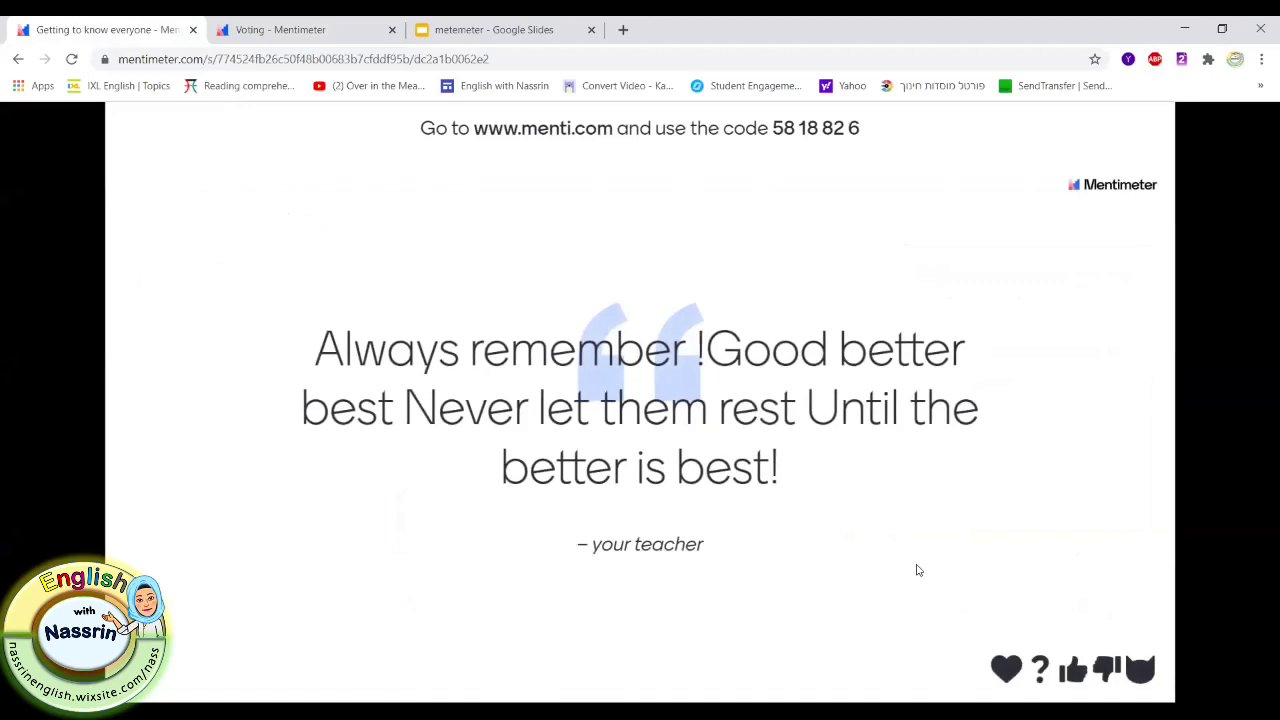